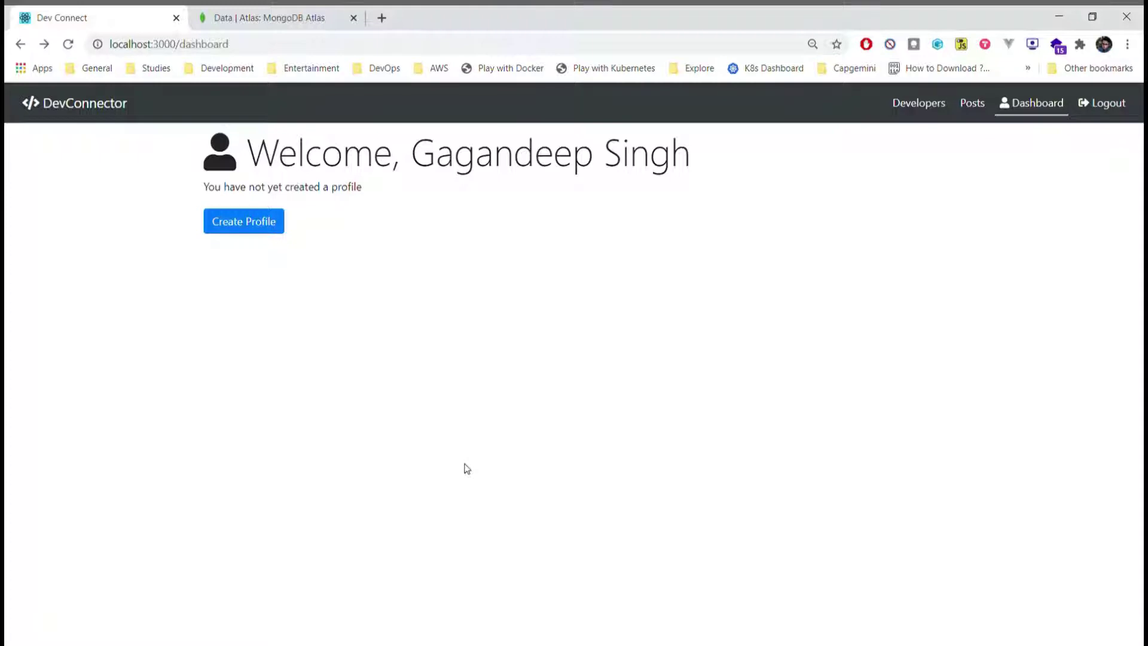
Start a new developer profile and try submitting the empty form.
click(280, 222)
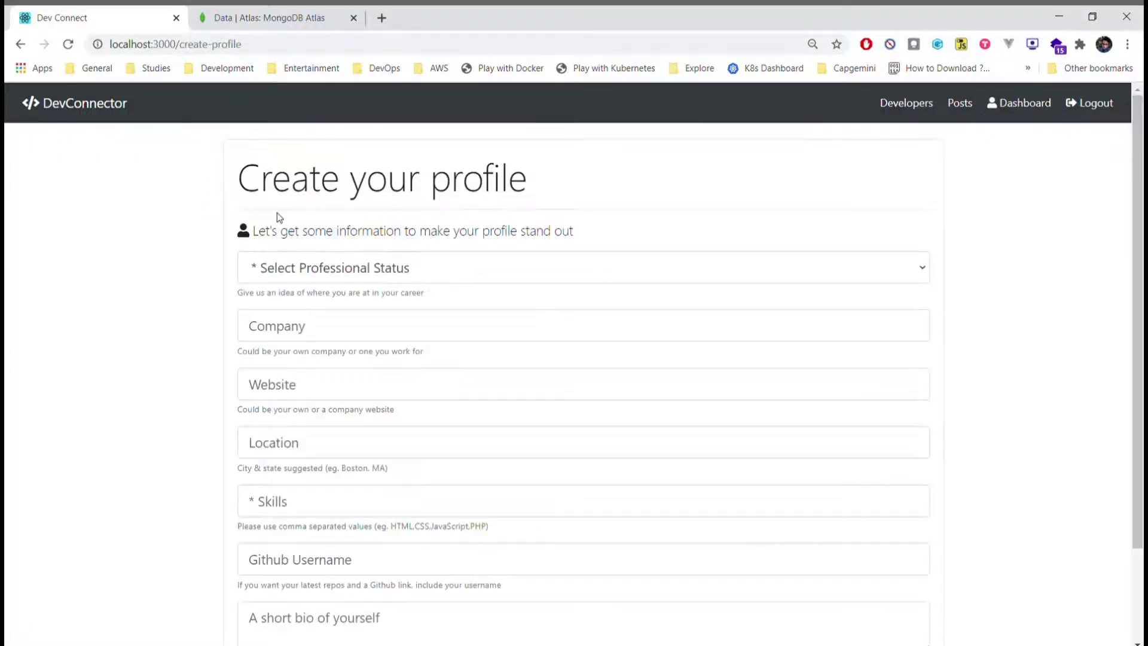
scroll(358, 309, down, 2)
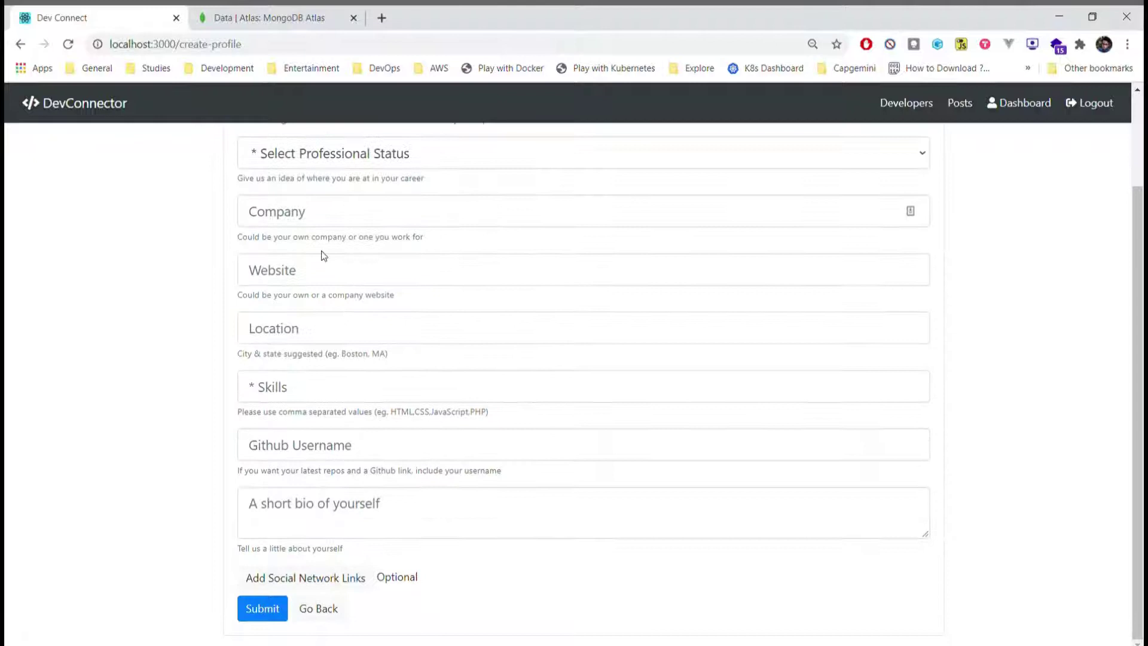
scroll(328, 256, up, 1)
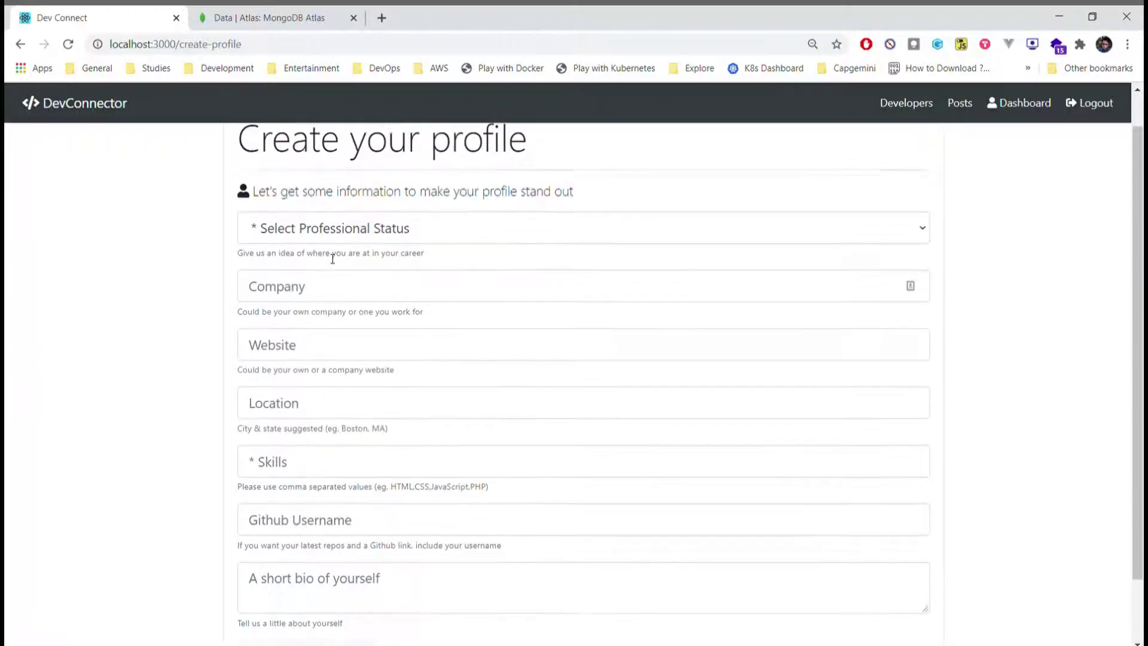
scroll(333, 263, down, 1)
click(279, 611)
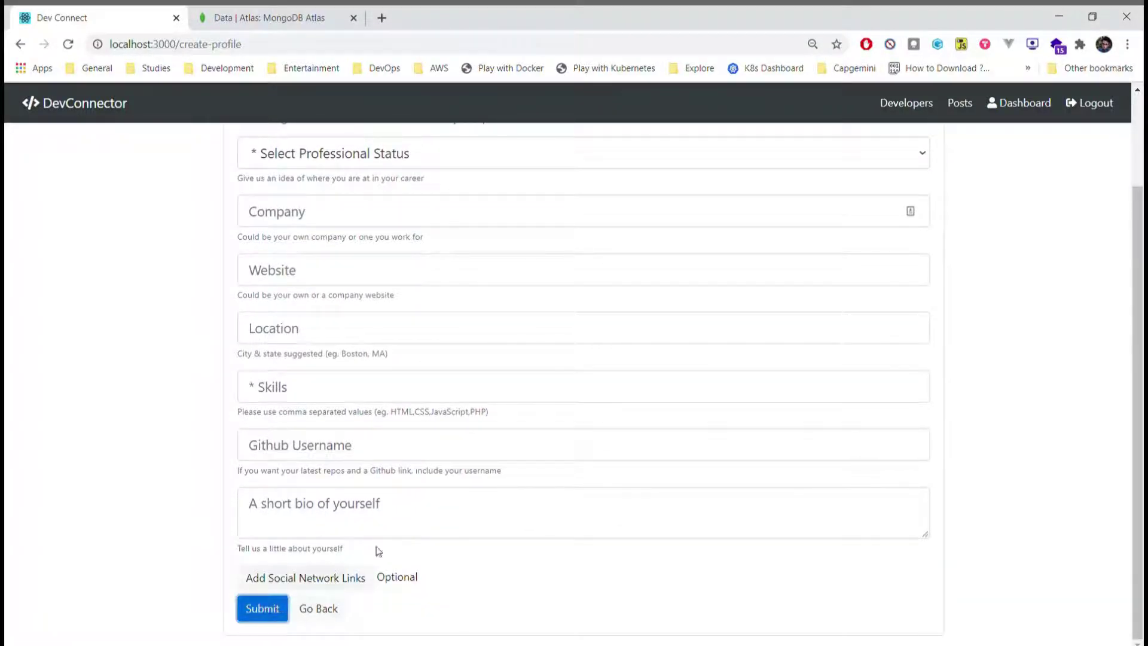
scroll(459, 469, up, 2)
Set status Developer, company Student, the suggested website and location Mumbai.
click(359, 270)
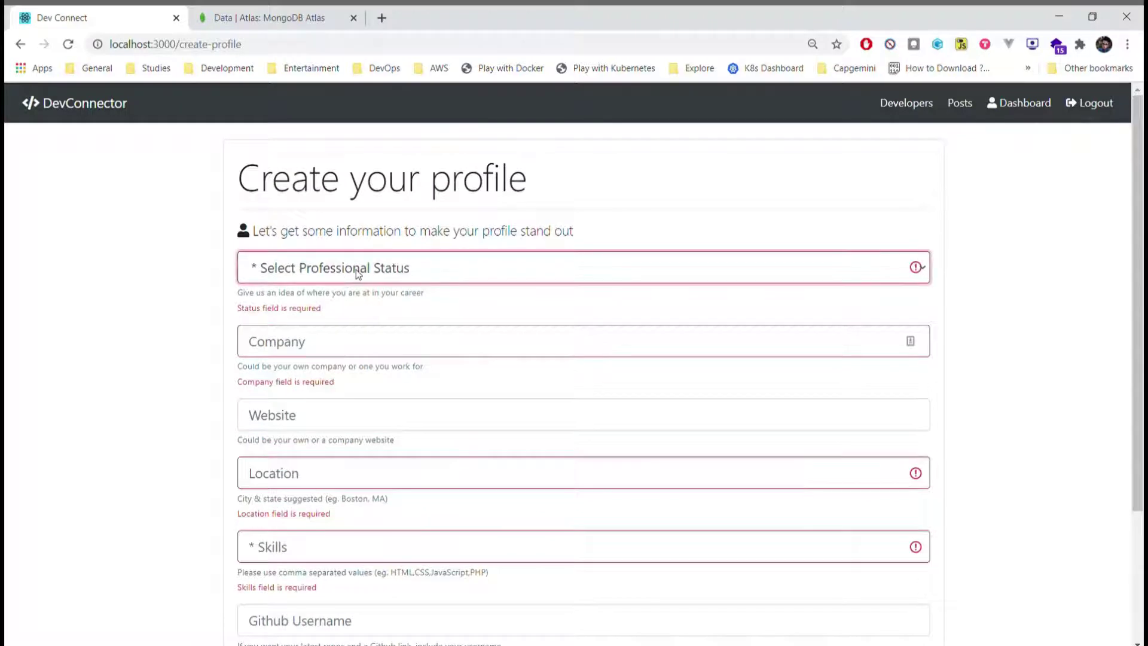
click(374, 314)
click(350, 325)
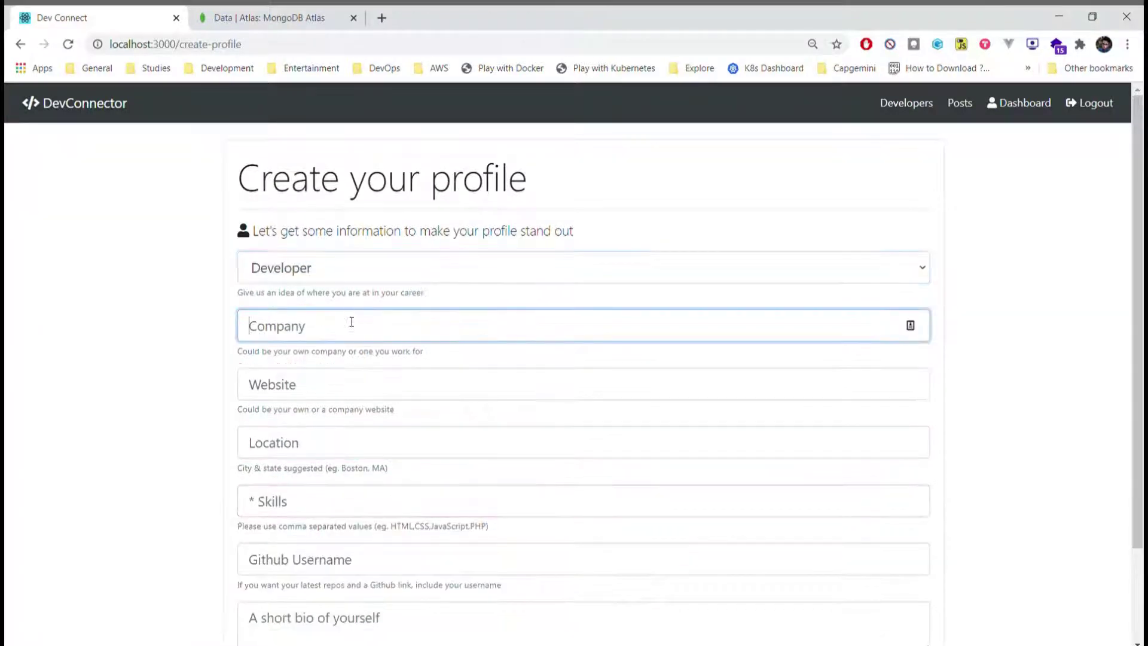
click(343, 358)
click(345, 392)
click(339, 441)
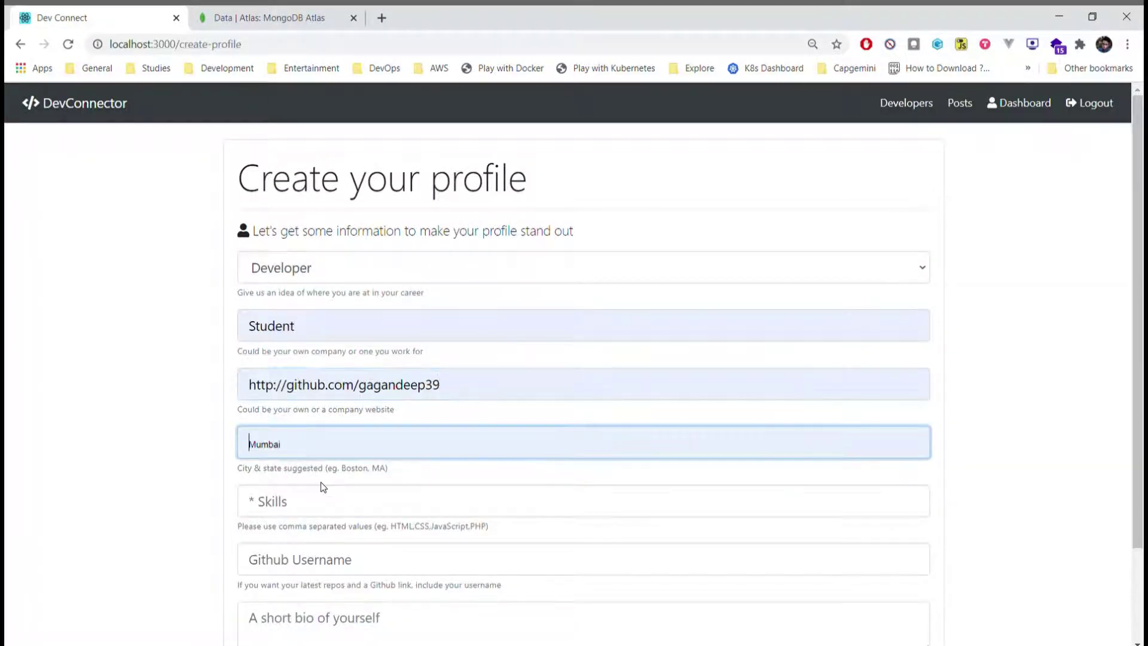
click(323, 481)
scroll(329, 428, down, 1)
click(329, 426)
click(452, 493)
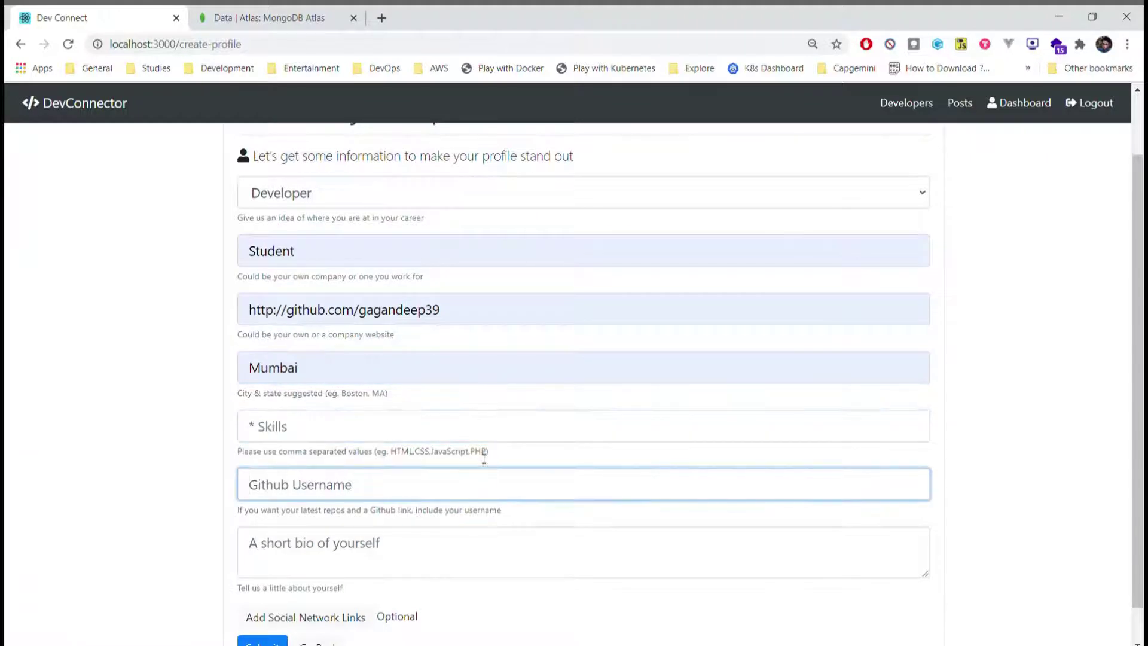
Enter skills HTML,CSS,JavaScript,PHP, the Github username and bio 'I love web development'.
drag(487, 451, 399, 461)
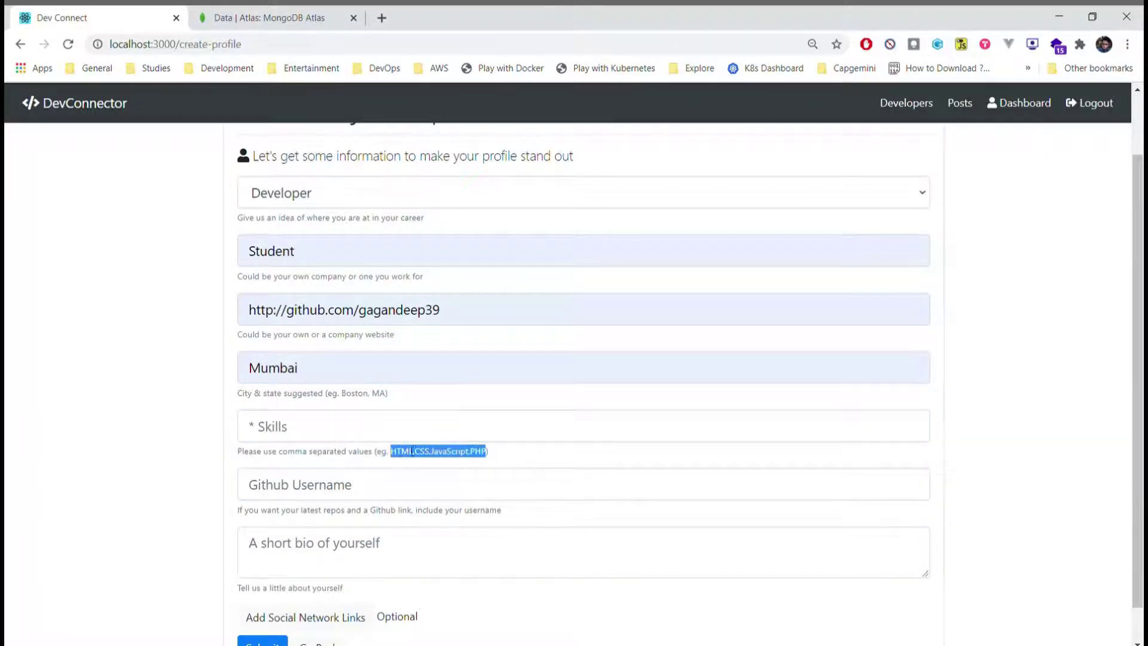
key(ctrl+c)
click(440, 422)
key(ctrl+v)
scroll(440, 418, down, 1)
click(431, 445)
click(361, 477)
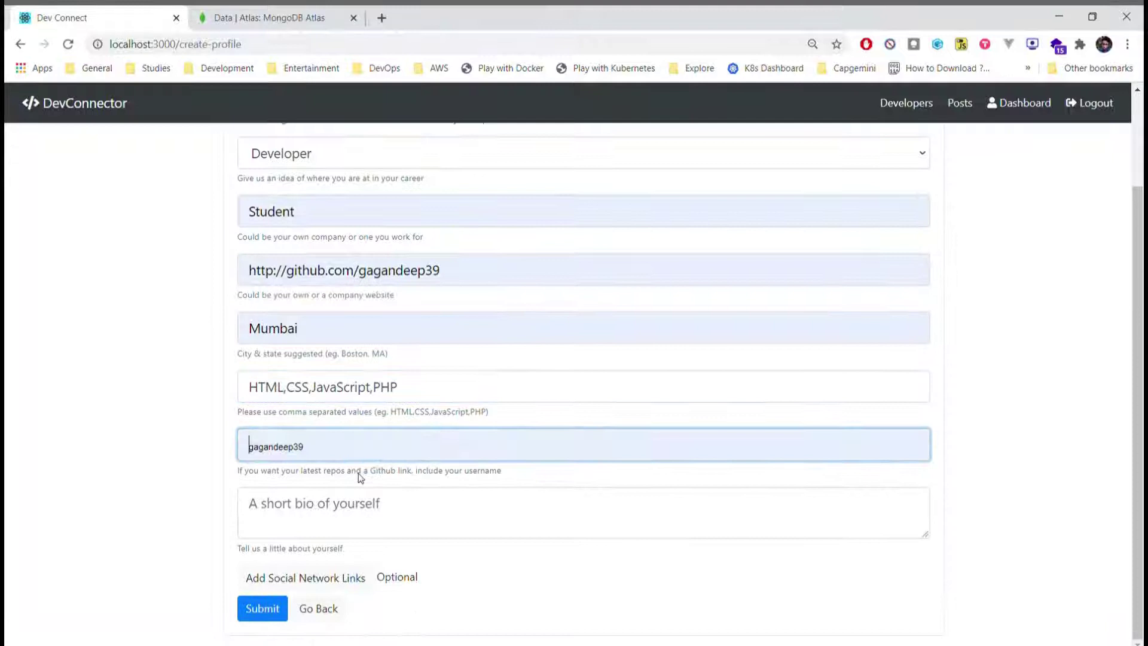
click(372, 517)
text(I love )
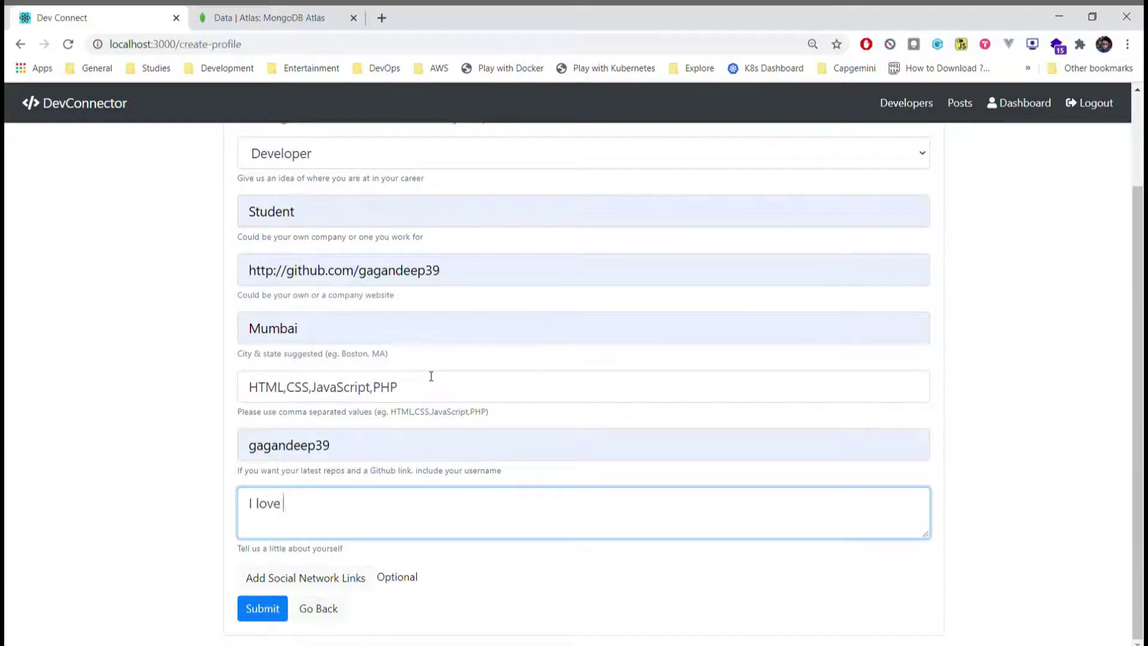
text(web developmen)
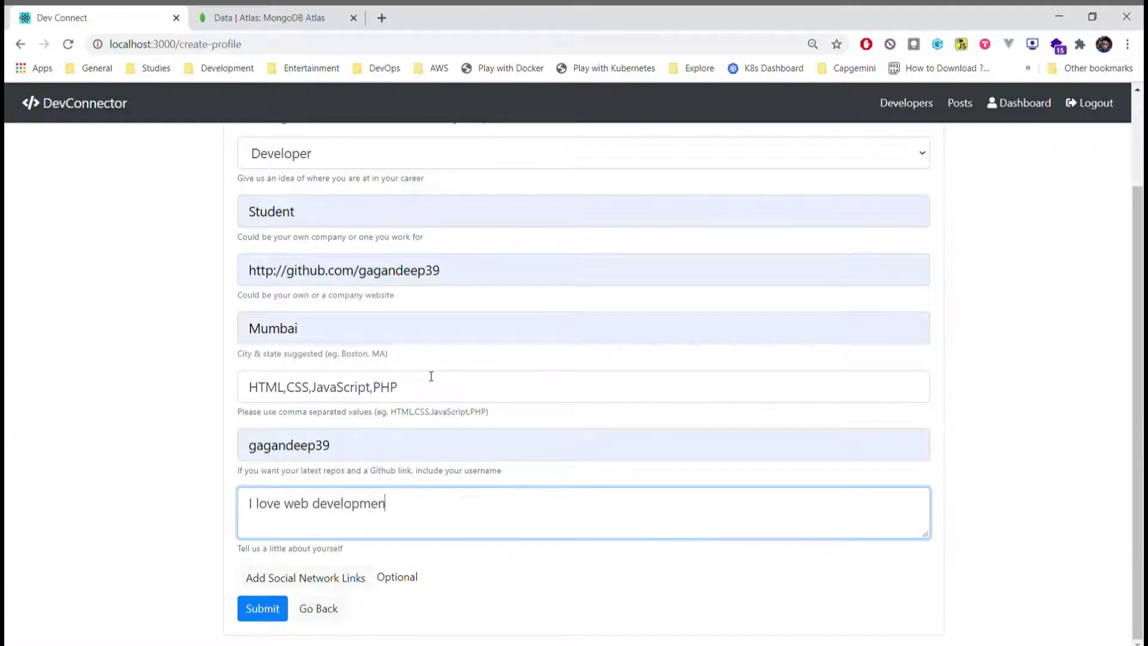
text(t)
Add Twitter, Facebook and YouTube links and submit the profile.
click(287, 587)
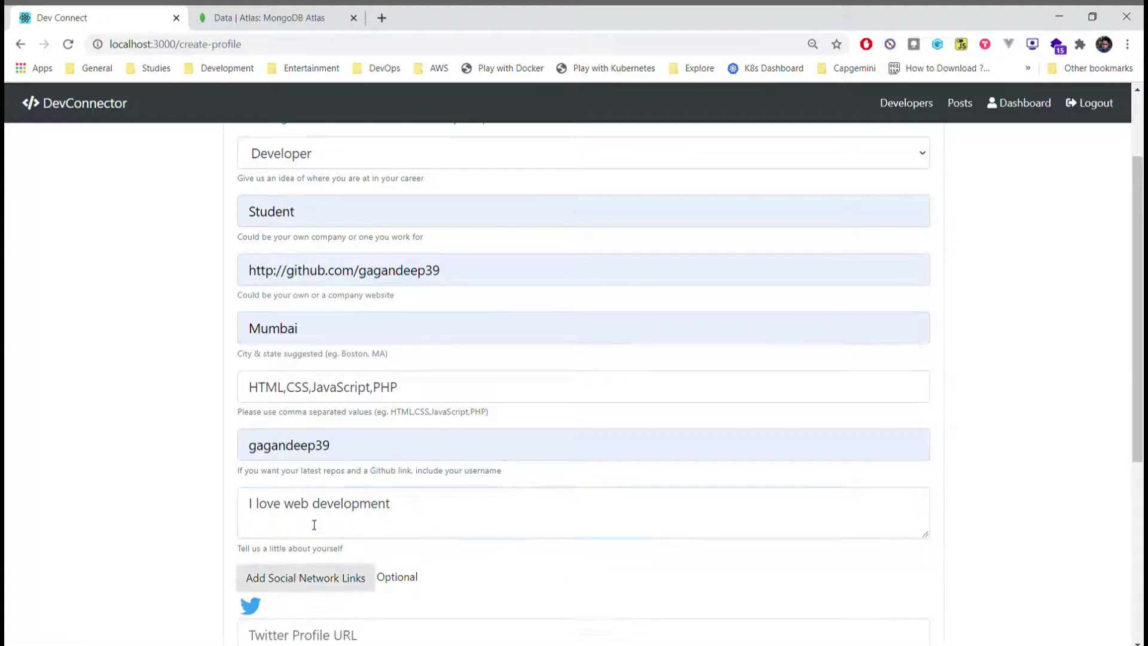
scroll(314, 524, down, 5)
click(326, 336)
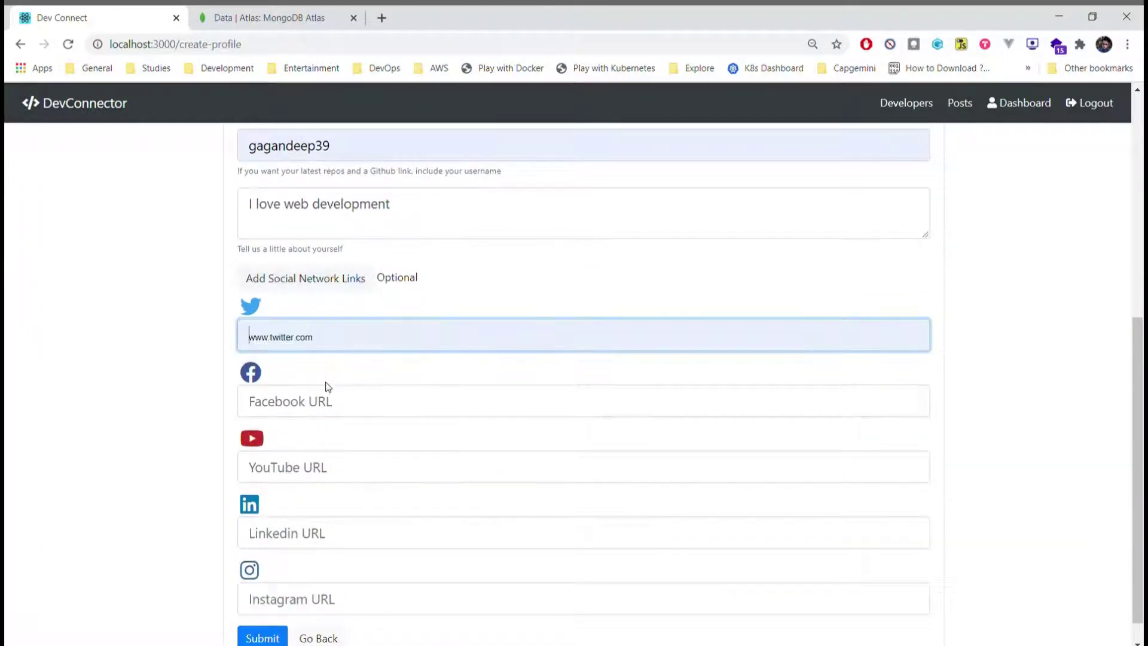
click(328, 387)
click(359, 403)
click(348, 432)
click(336, 475)
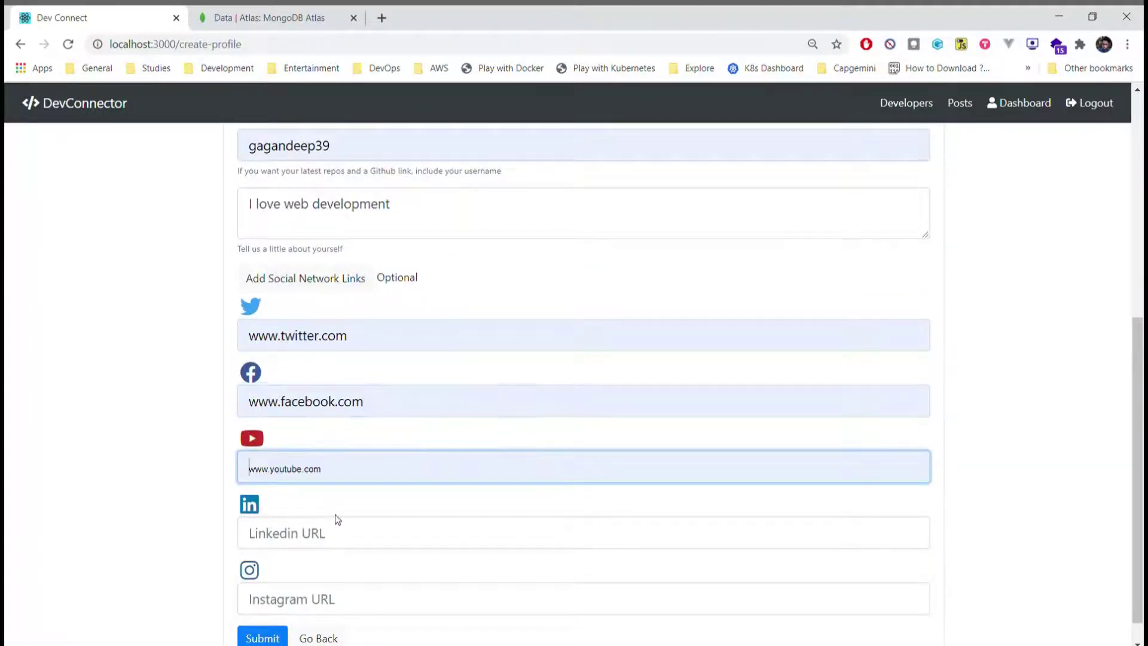
click(337, 519)
scroll(341, 564, down, 1)
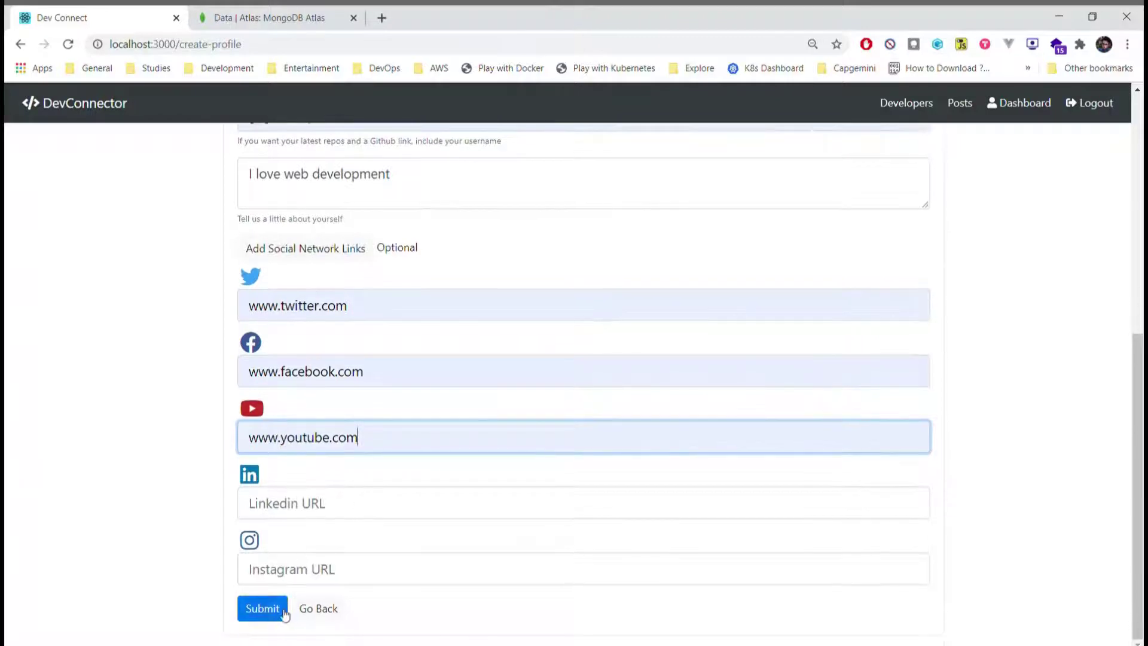
click(266, 611)
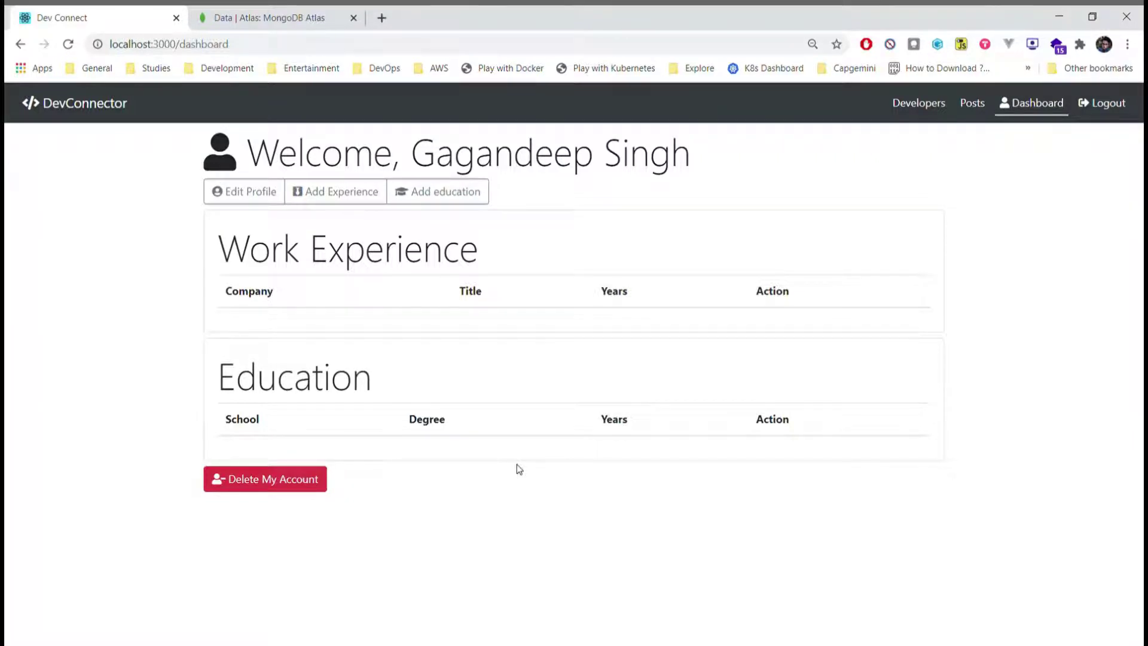
Begin a work experience with job title 'First Job', company Abcde, location Mumbai.
click(362, 205)
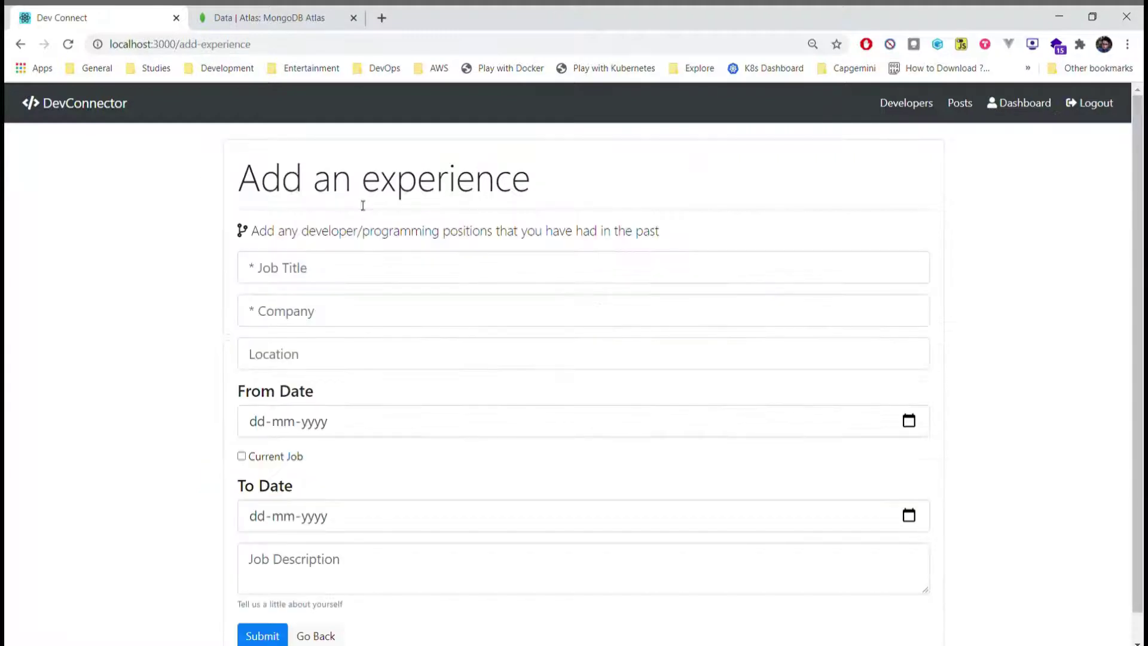
scroll(363, 205, down, 1)
click(364, 238)
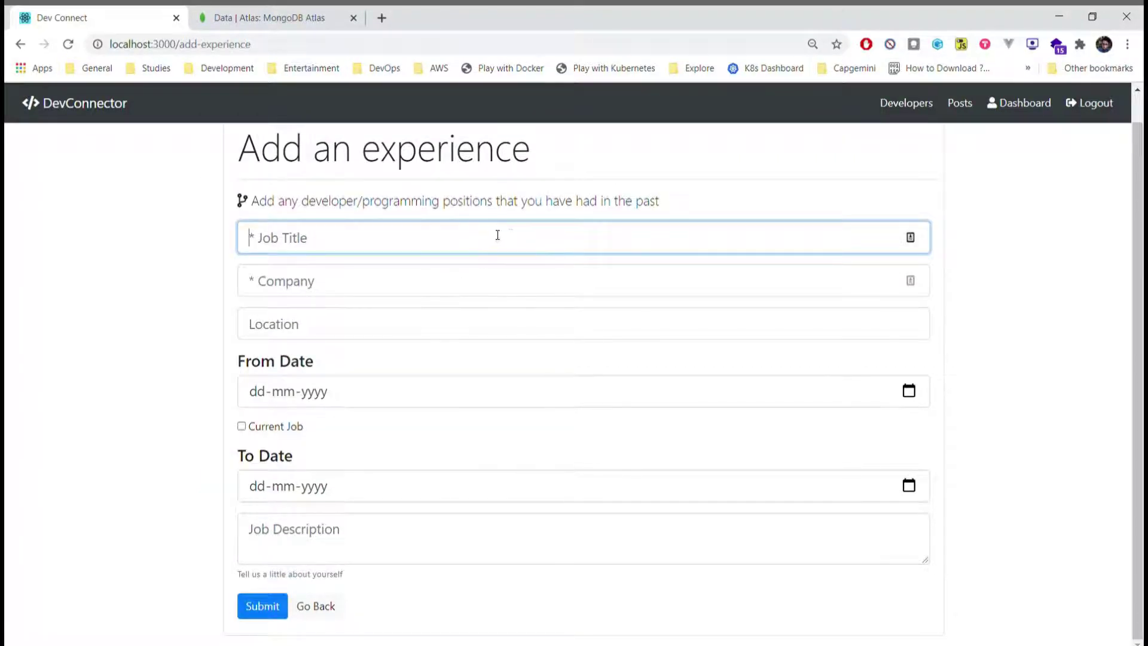
text(First Job)
click(445, 301)
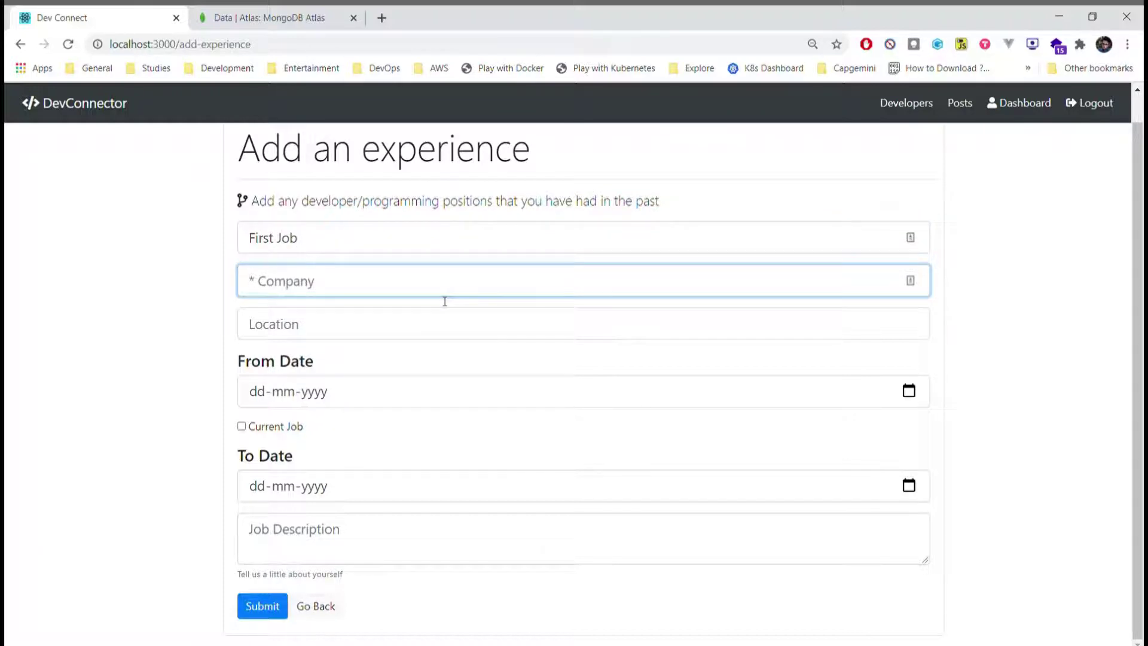
text(Abcde)
click(428, 326)
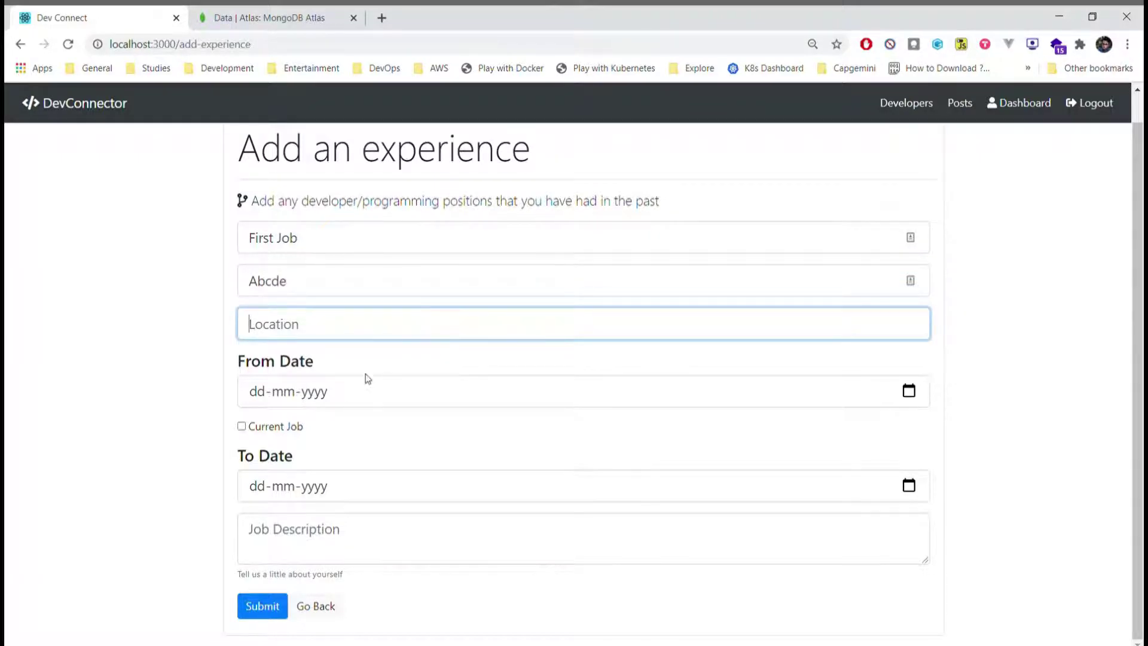
text(Mumbai)
Set dates 07-01-2020 to 01-02-2021, description 'This is a dummy job', and submit.
click(327, 393)
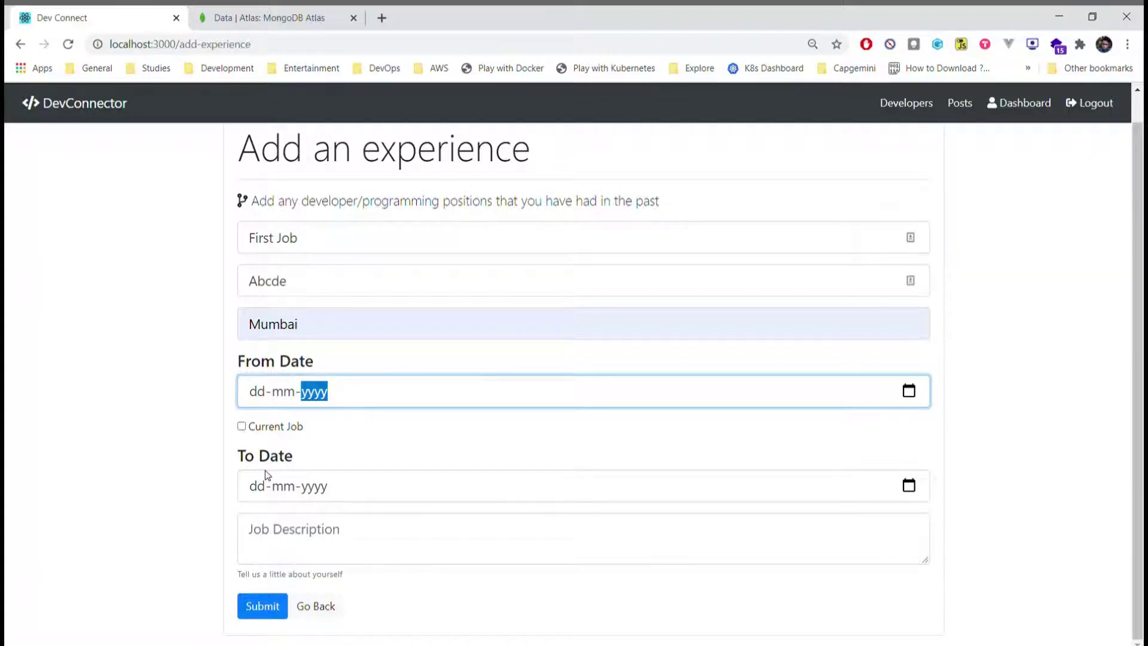
key(ctrl+v)
click(472, 449)
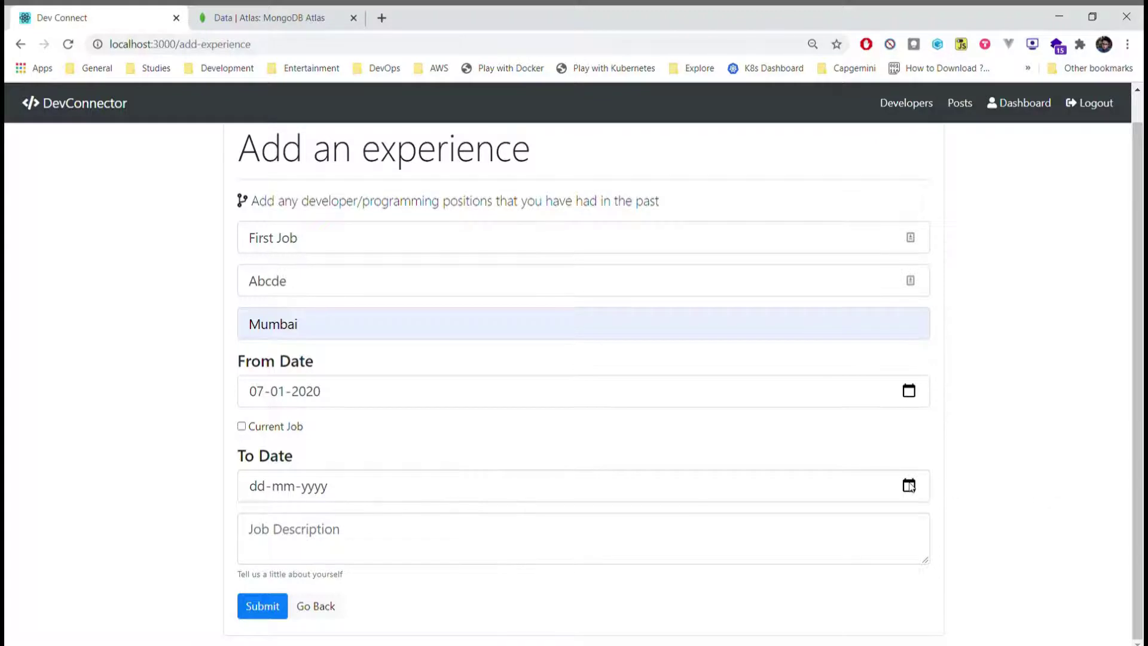
click(902, 487)
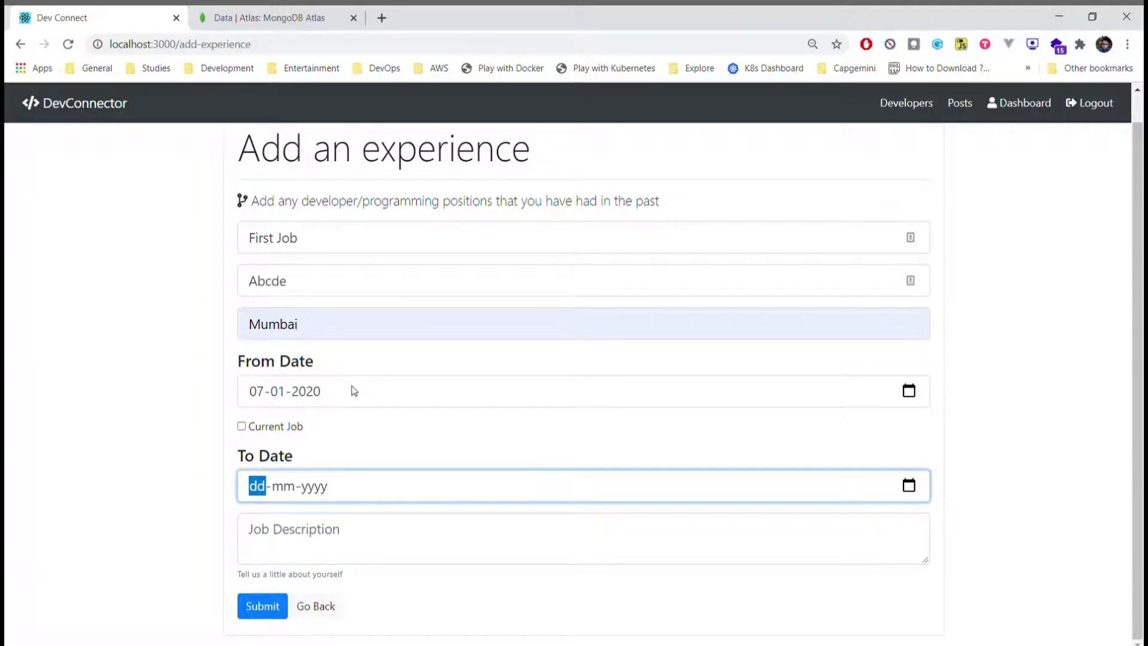
text(01-02-2021)
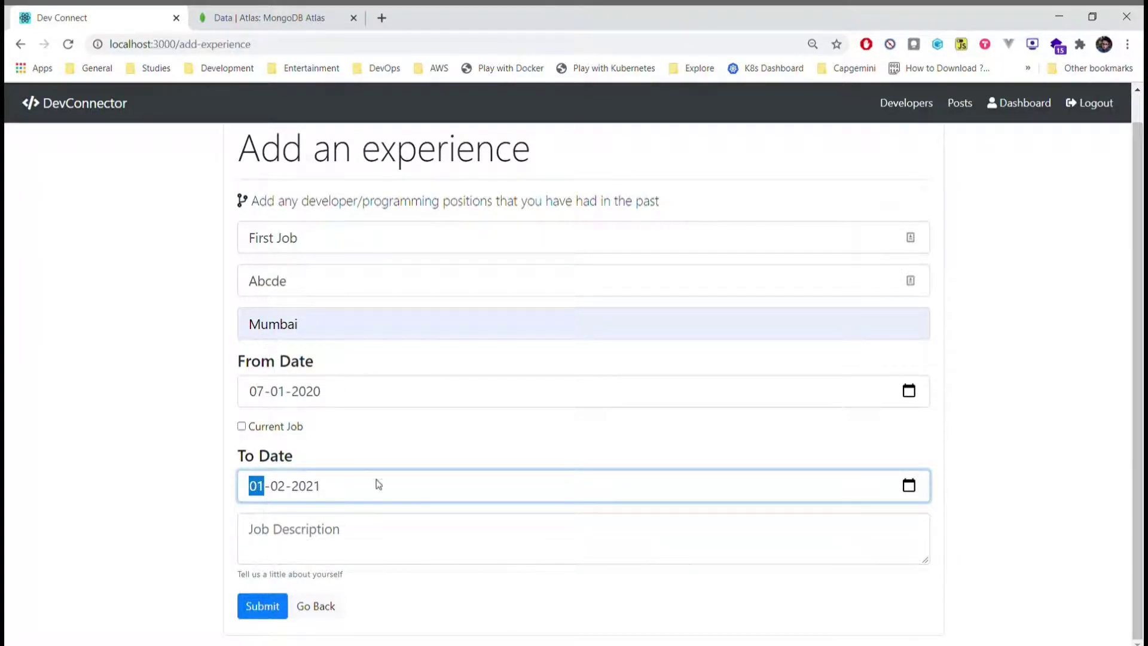
click(312, 532)
text(This )
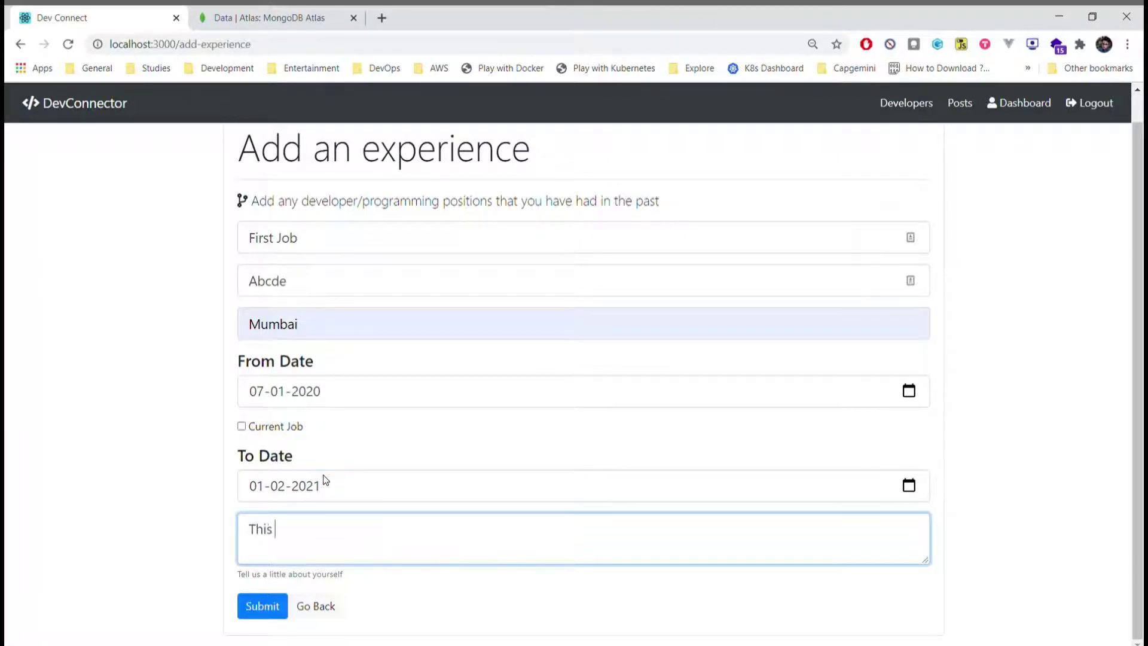
text(is a dummy job)
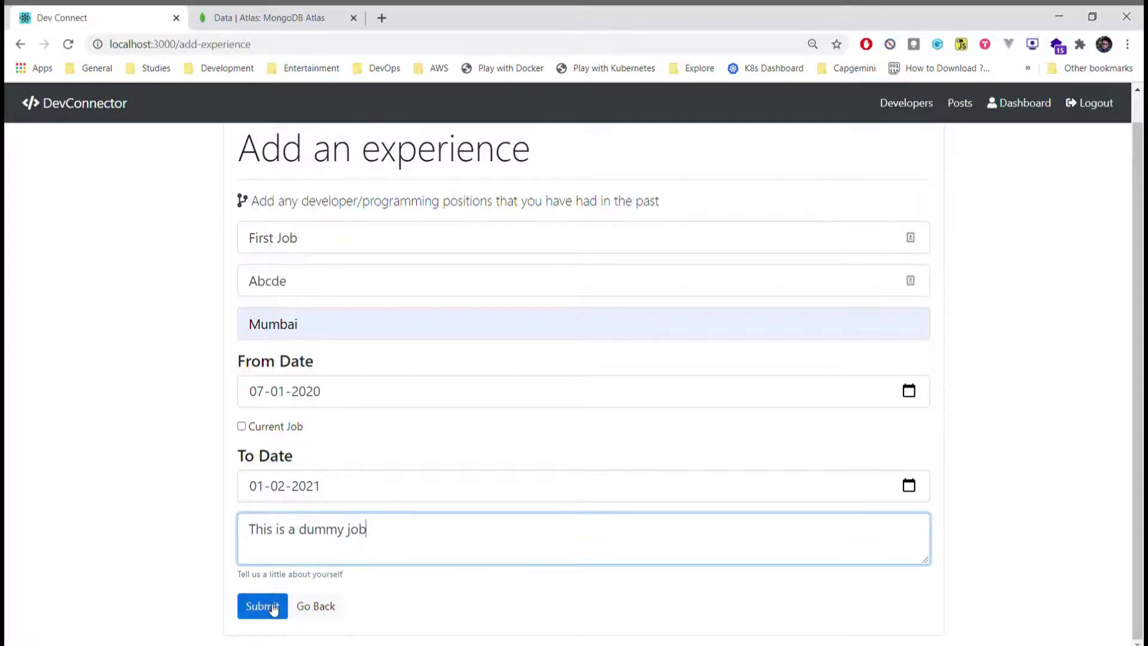
click(273, 608)
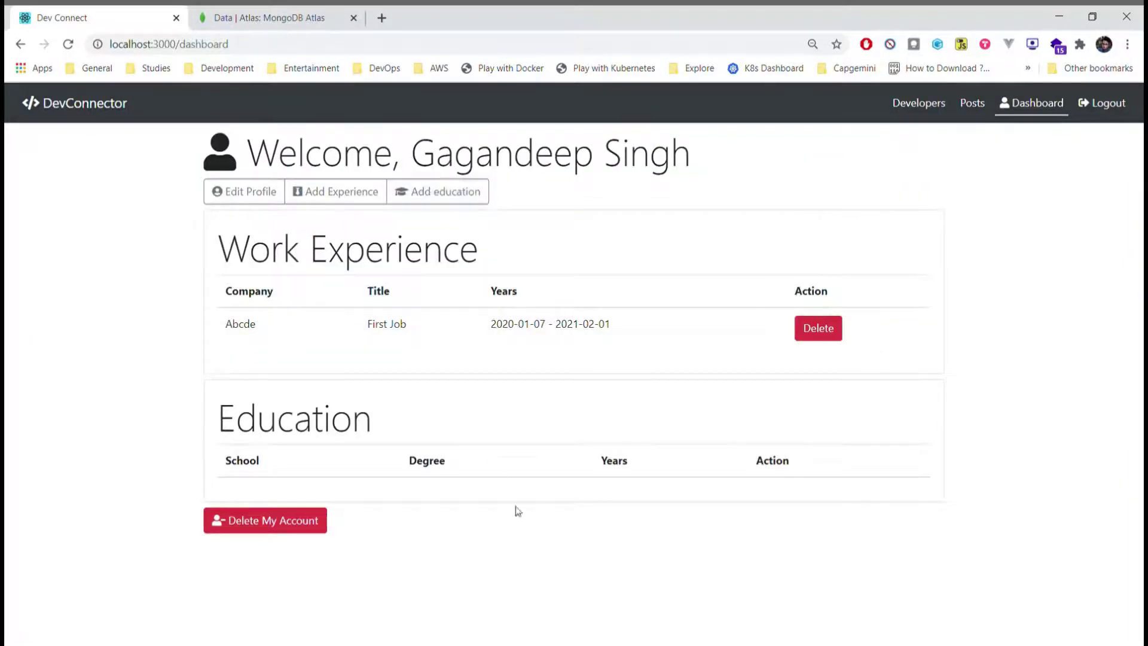
Start an education entry for ReactJS Bootcamp with the suggested degree and field Web Development.
click(480, 198)
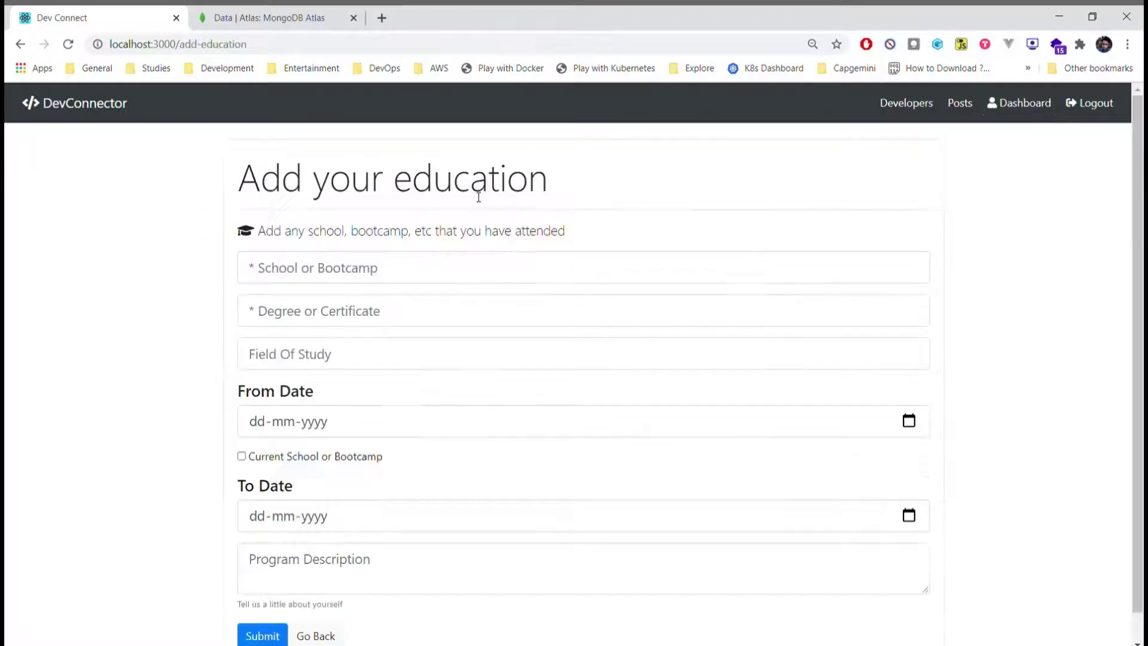
click(472, 275)
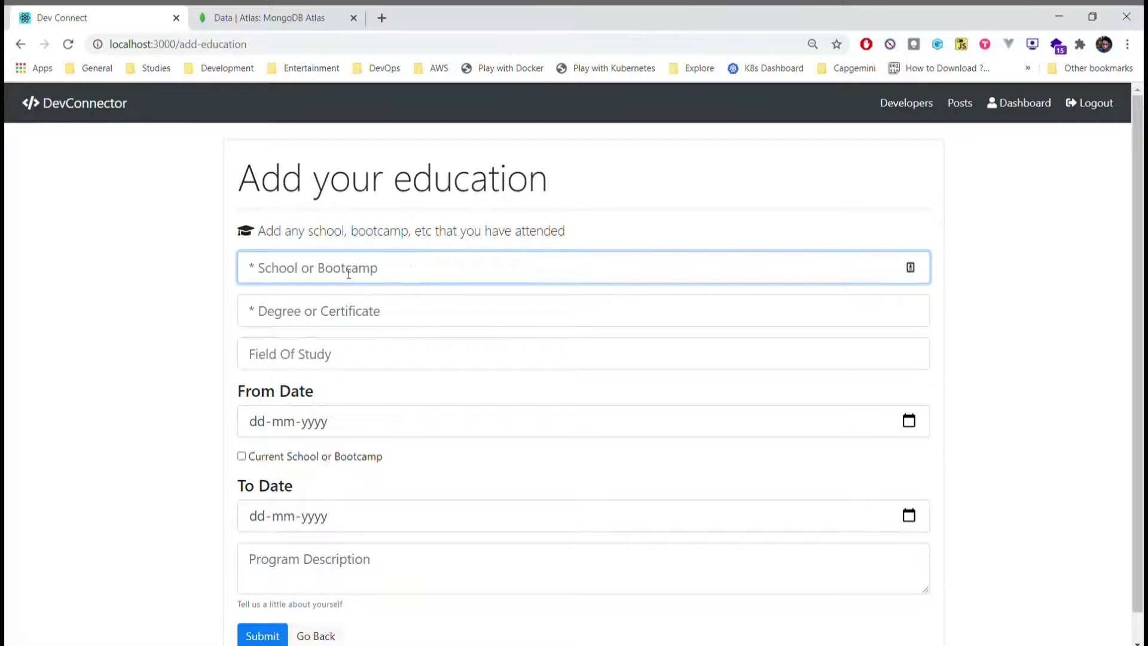
text(React)
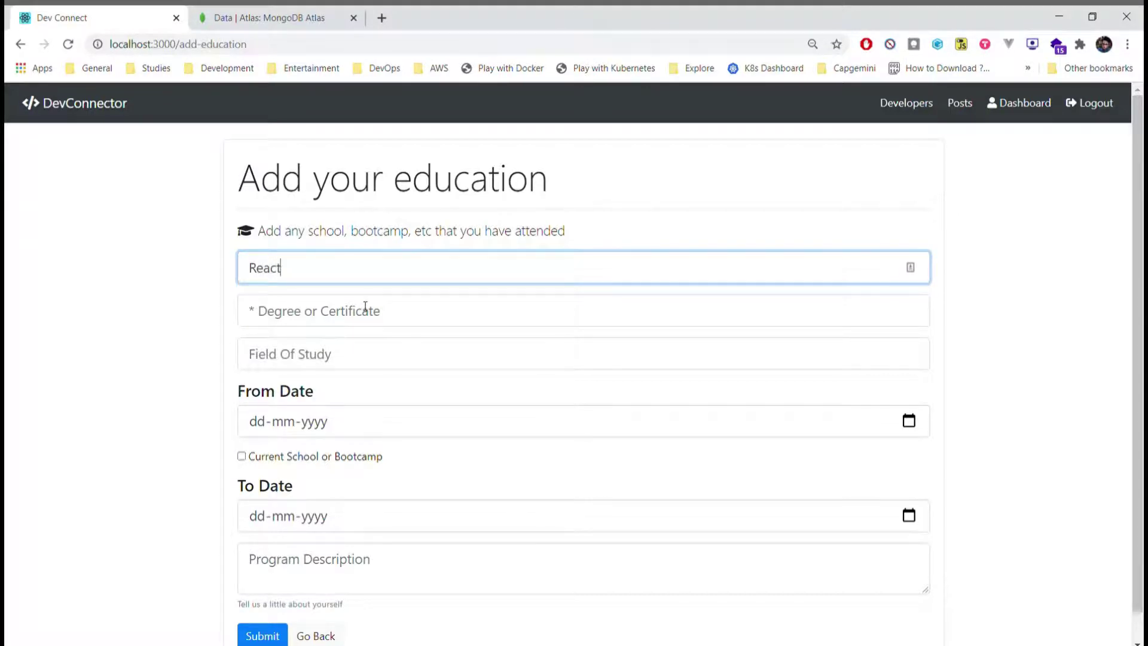
text(JS Bootcamp)
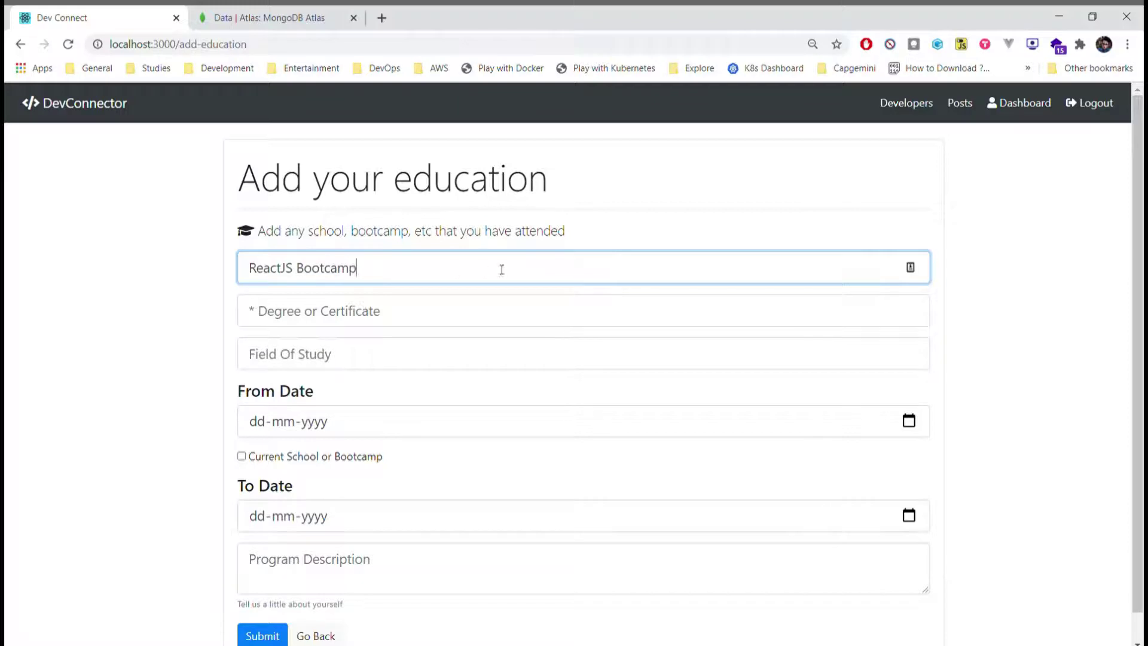
click(479, 323)
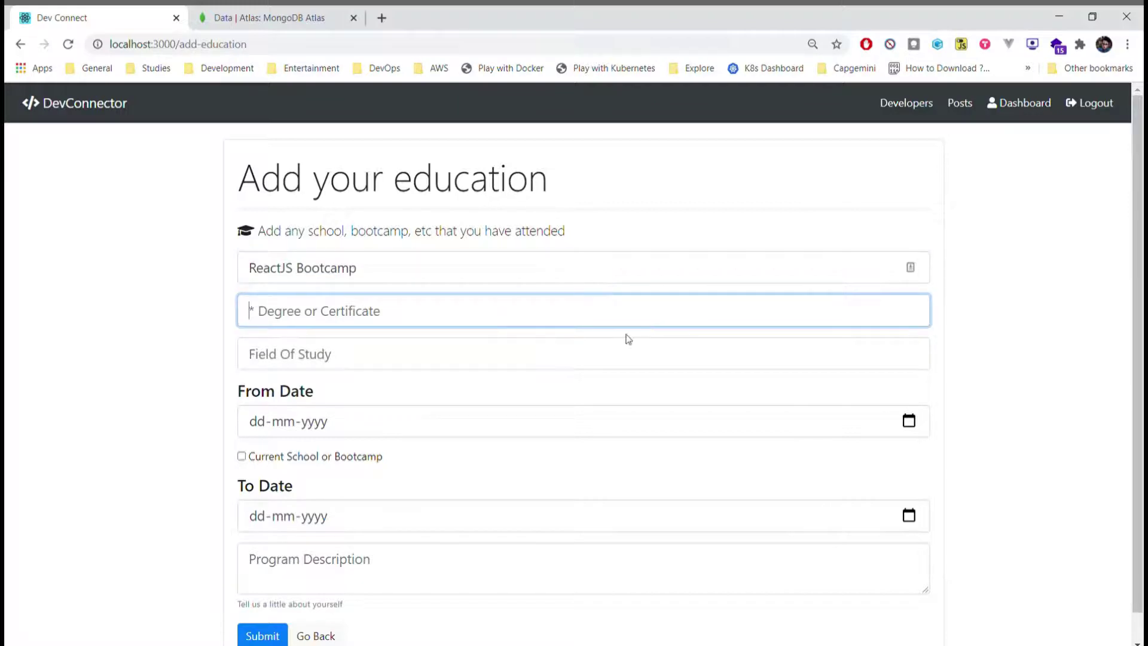
click(399, 345)
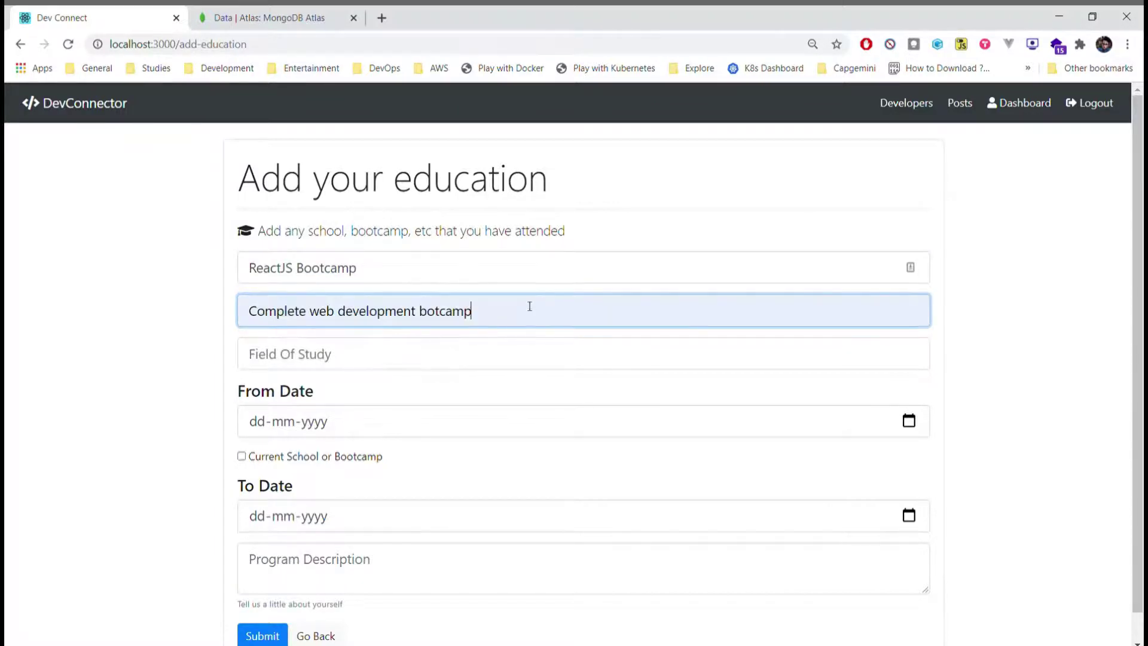
click(383, 361)
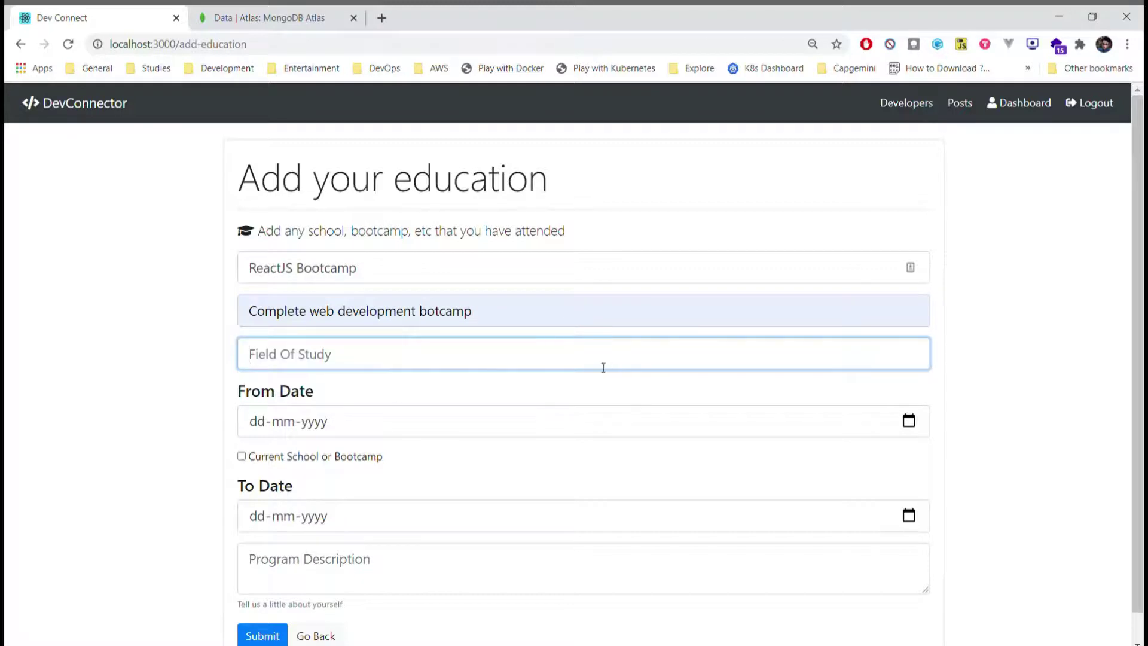
text(Web Development)
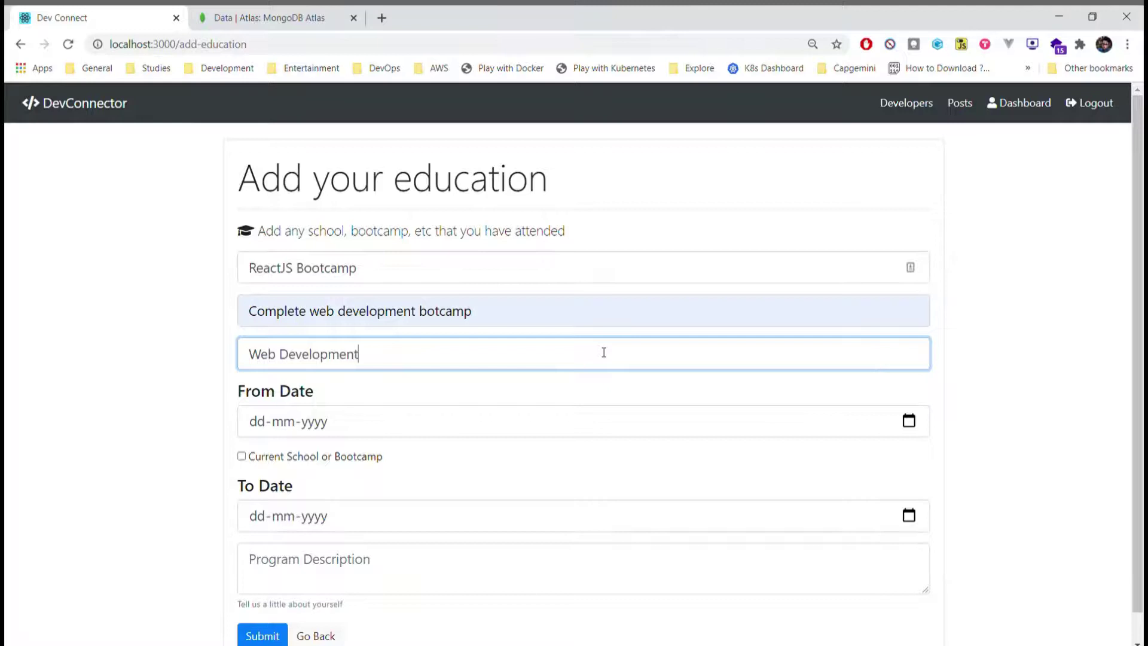
Set from date 05-02-2021, mark current, describe 'Learning React and NodeJS', and submit.
click(453, 426)
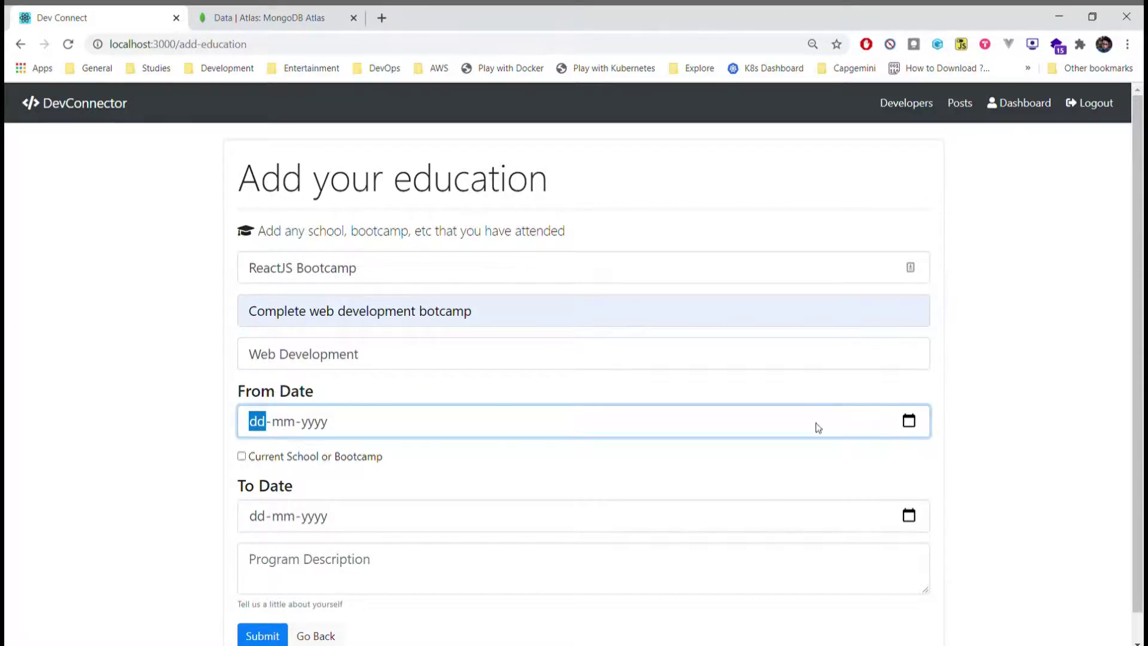
text(05022021)
click(241, 456)
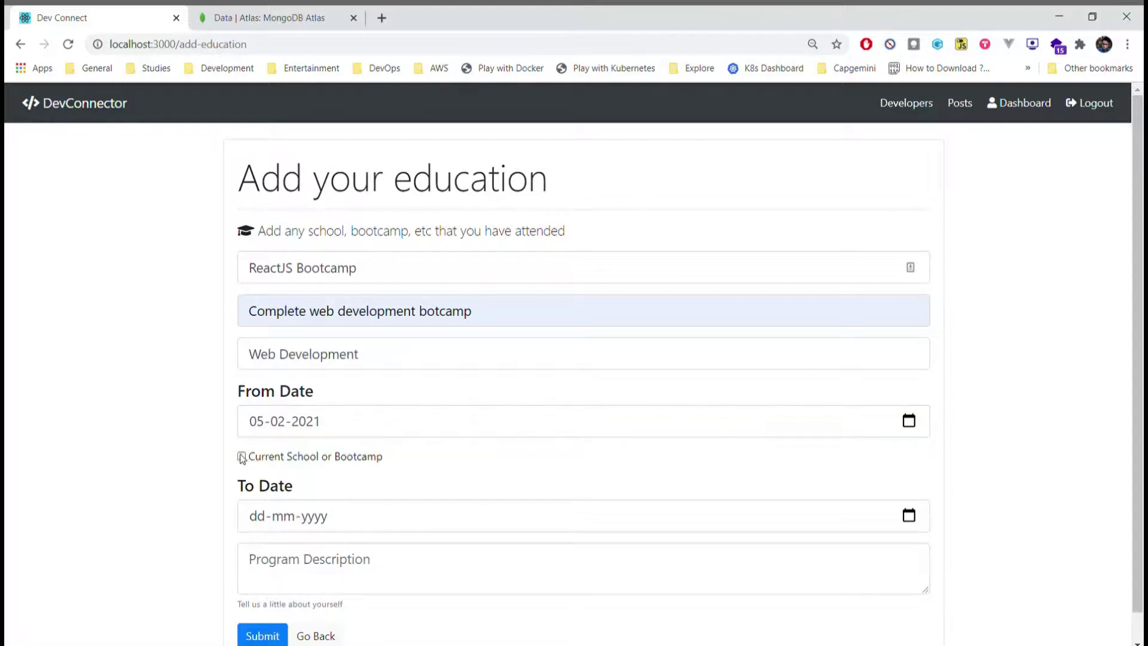
scroll(352, 443, down, 1)
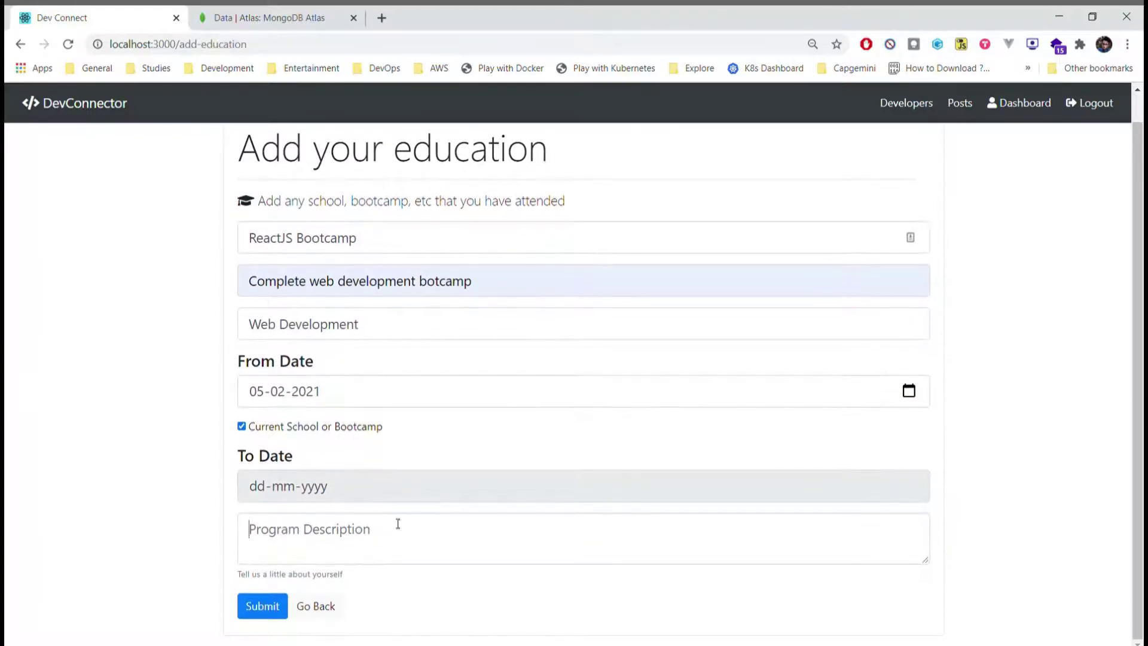
click(377, 532)
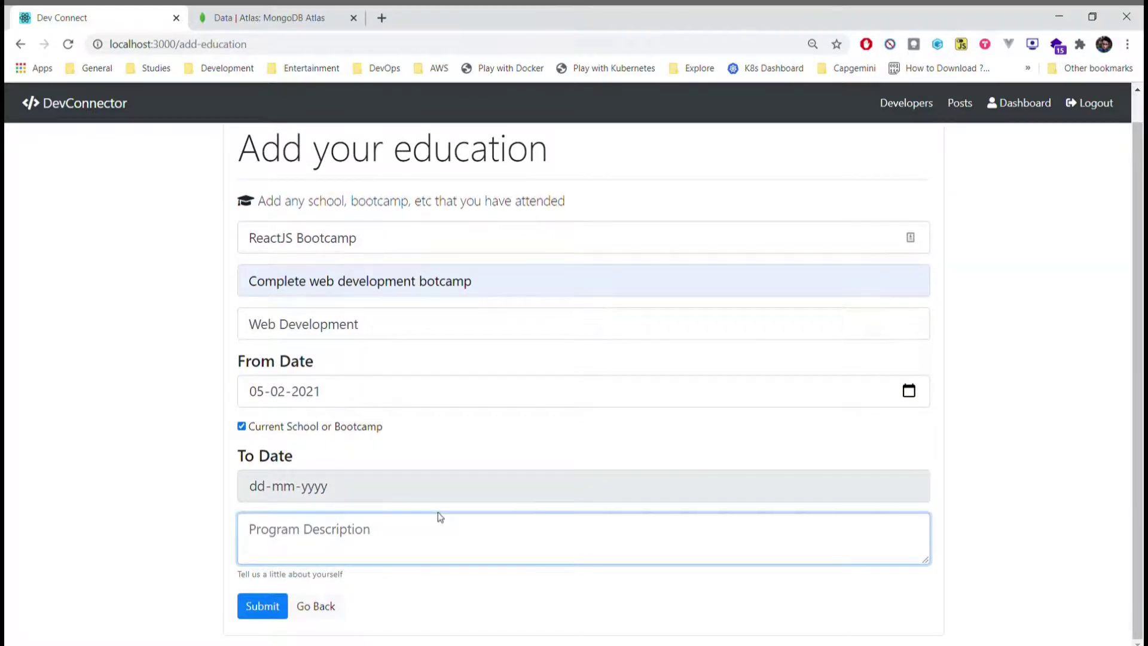
text(Learning React and )
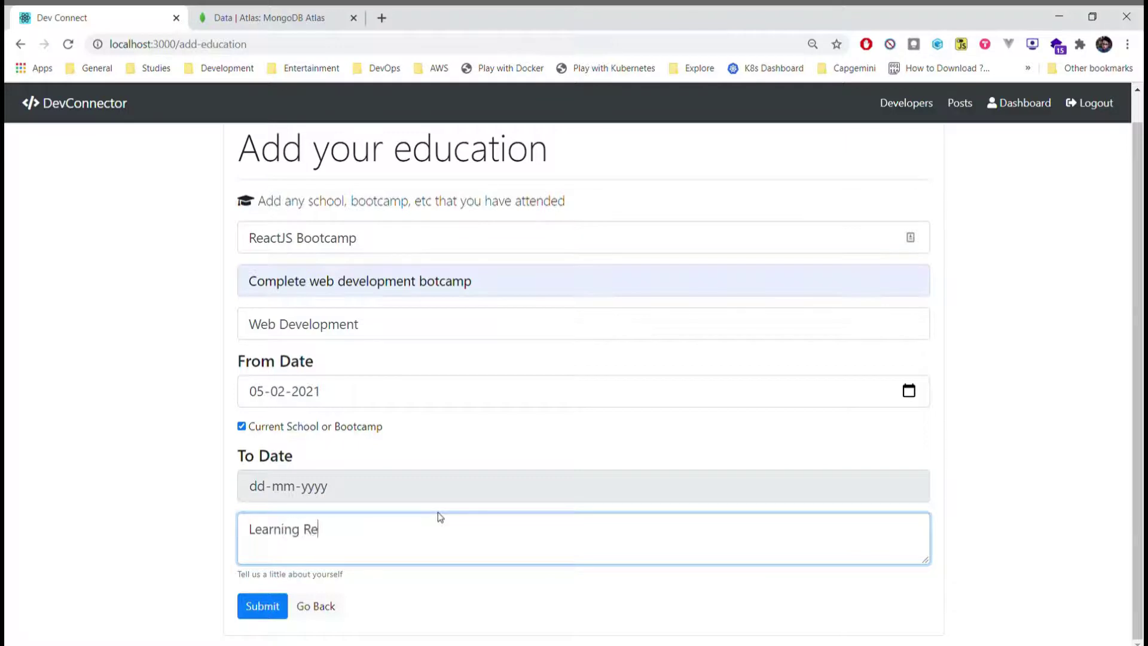
text(NodeJS)
click(283, 608)
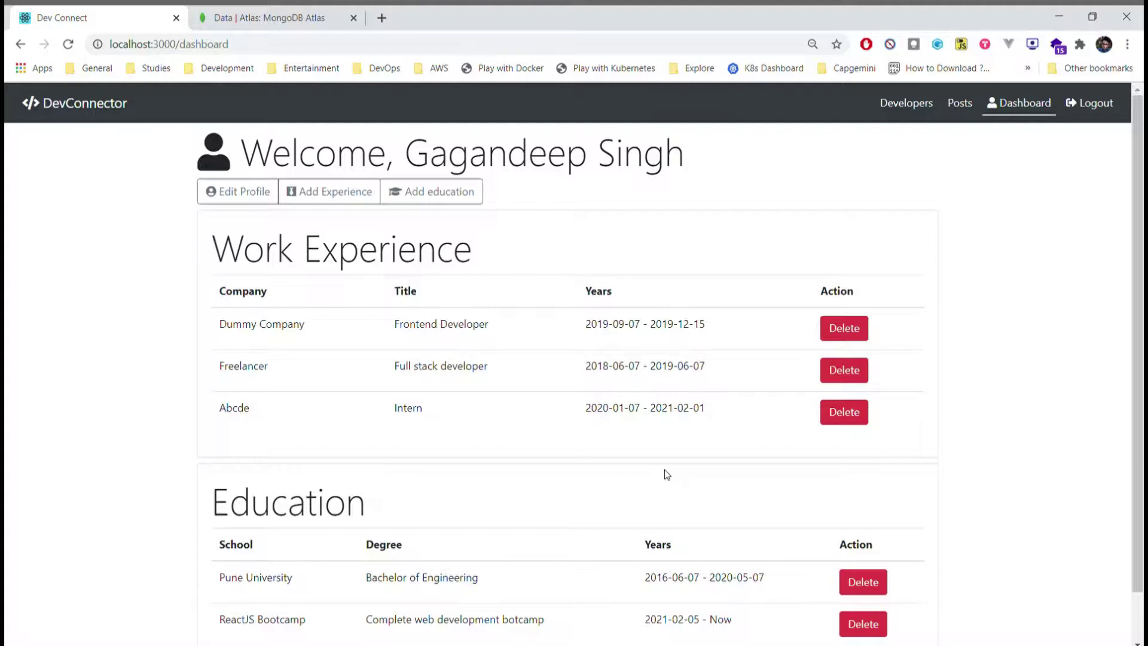
click(904, 112)
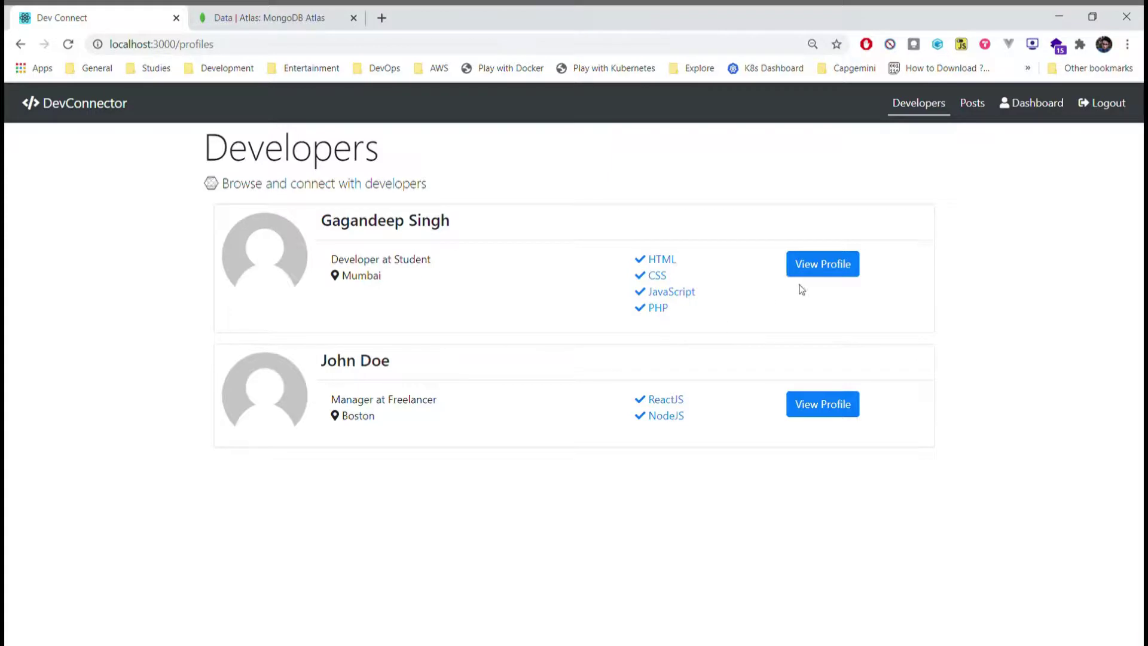
click(834, 264)
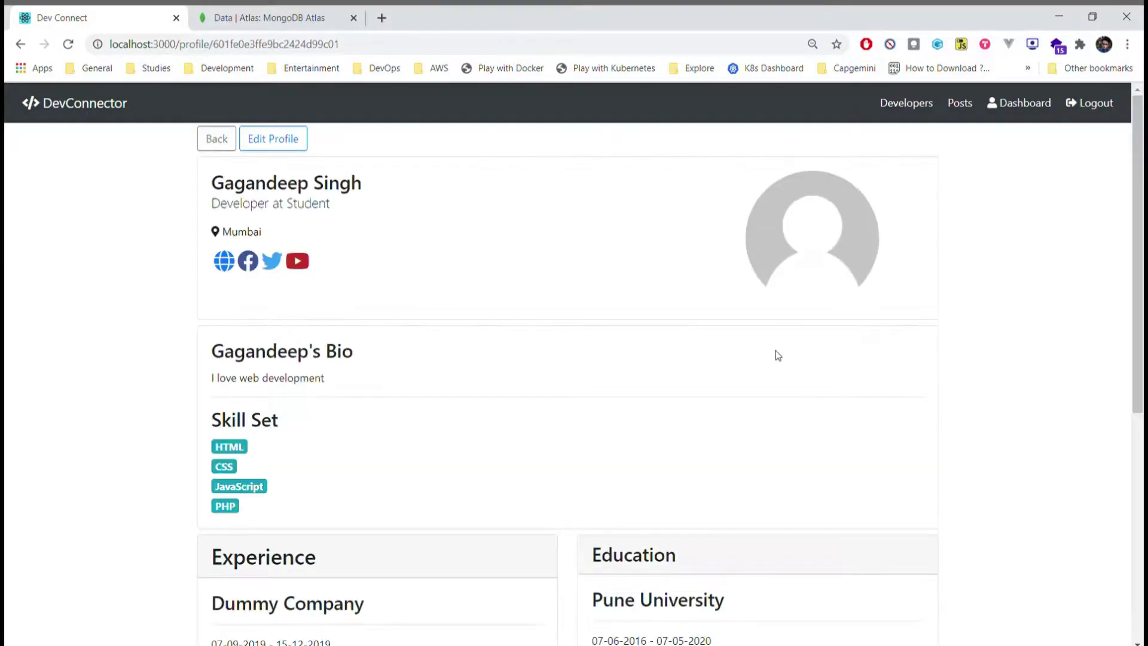
scroll(771, 364, down, 10)
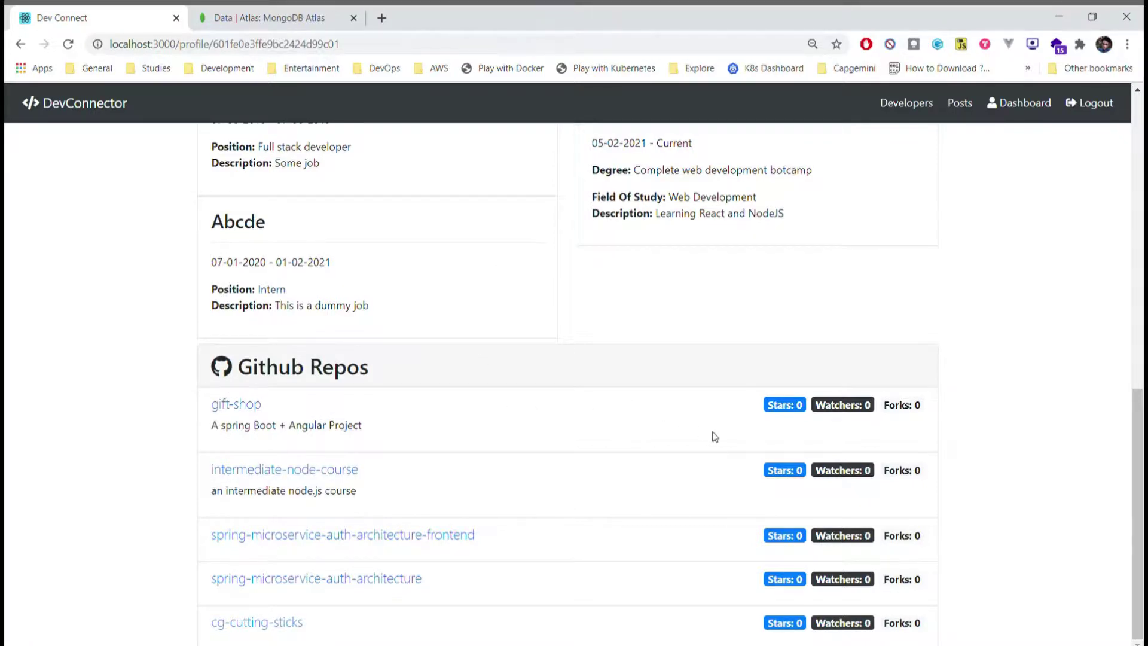
key(alt+Left)
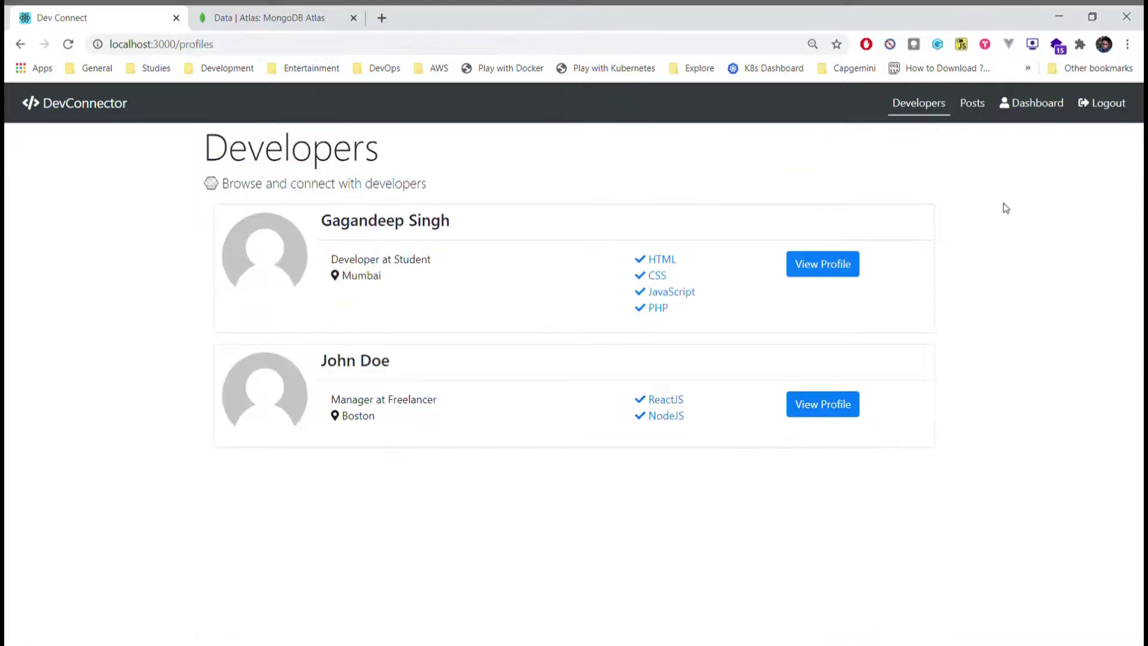
click(1004, 100)
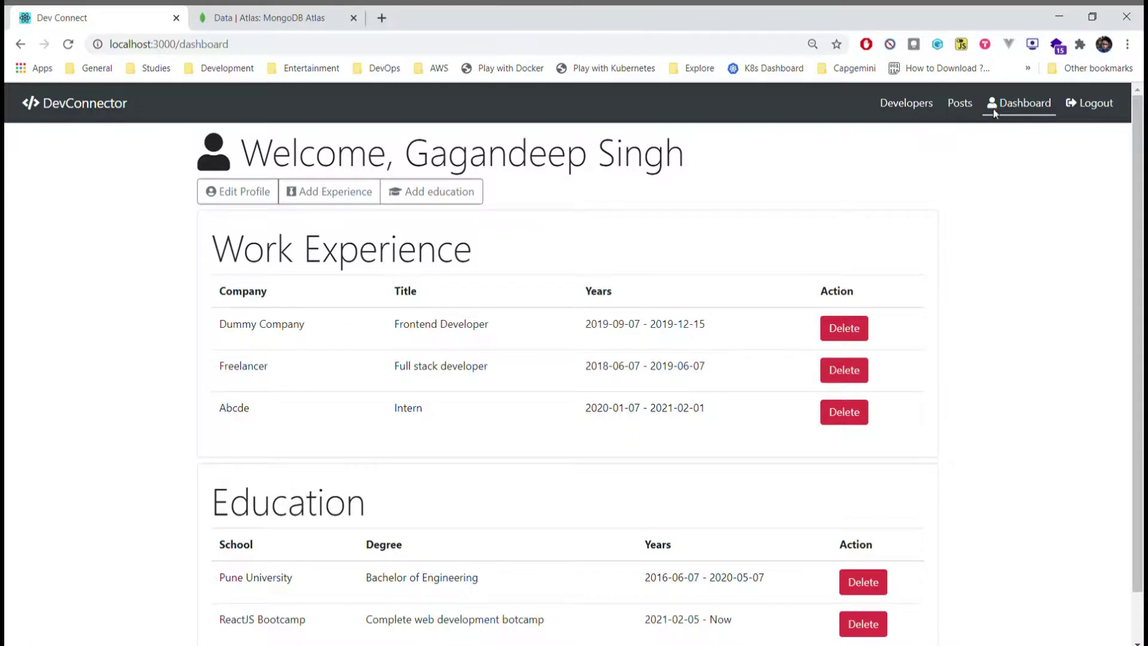
Publish the post 'This is a dummy post' on the Posts page.
click(959, 106)
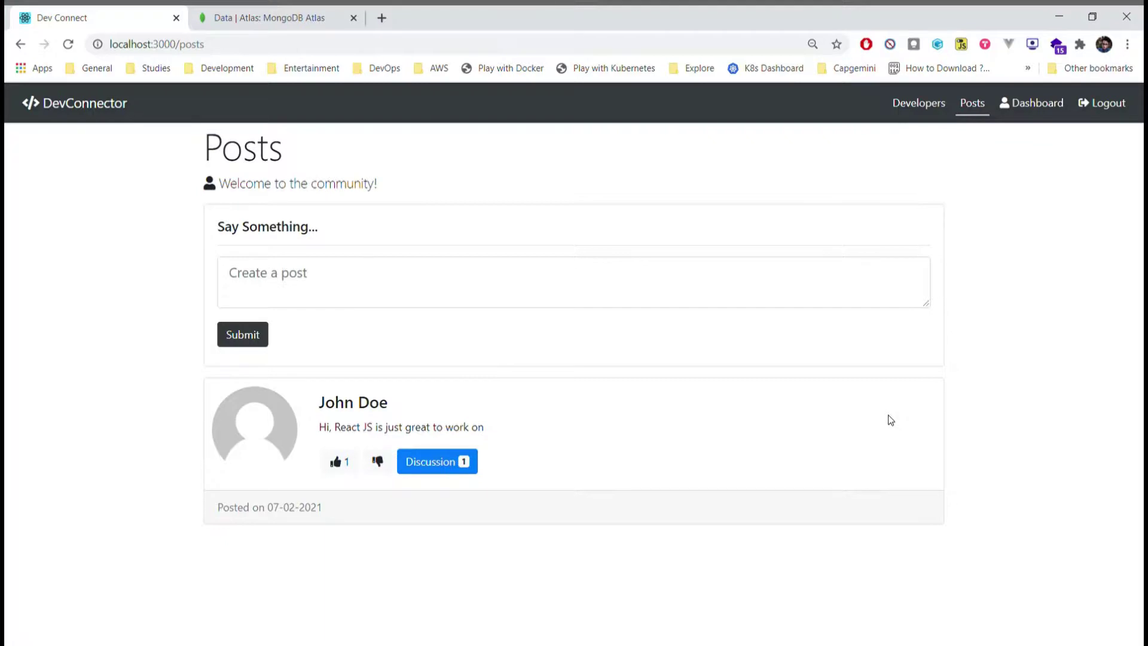
click(523, 269)
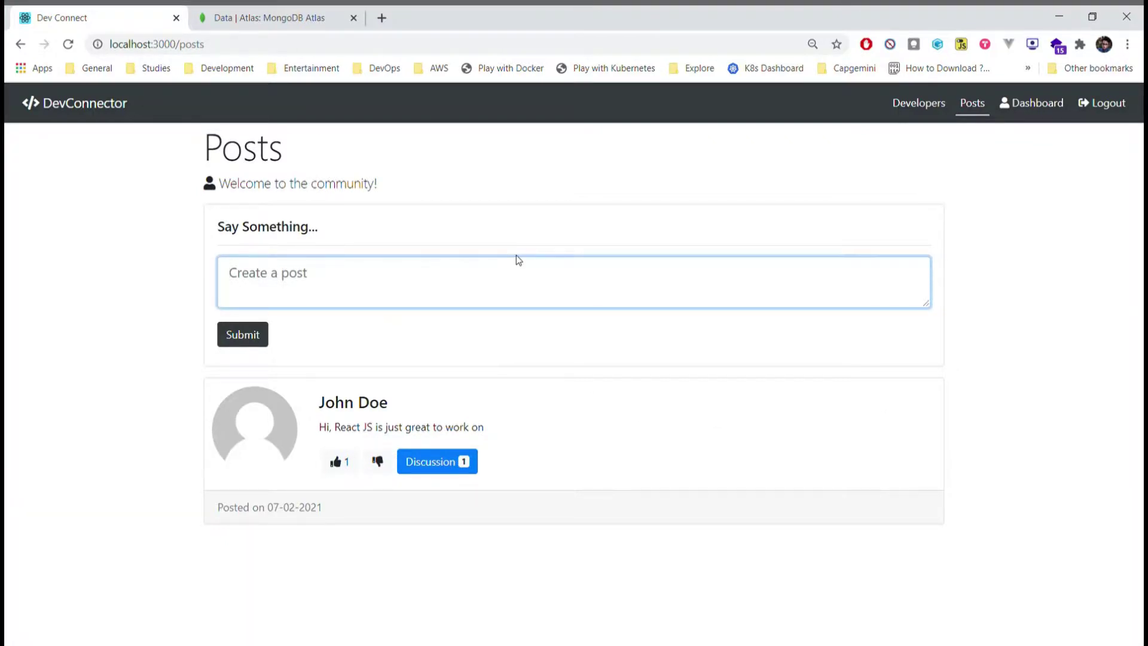
text(This is a dummy post)
click(243, 335)
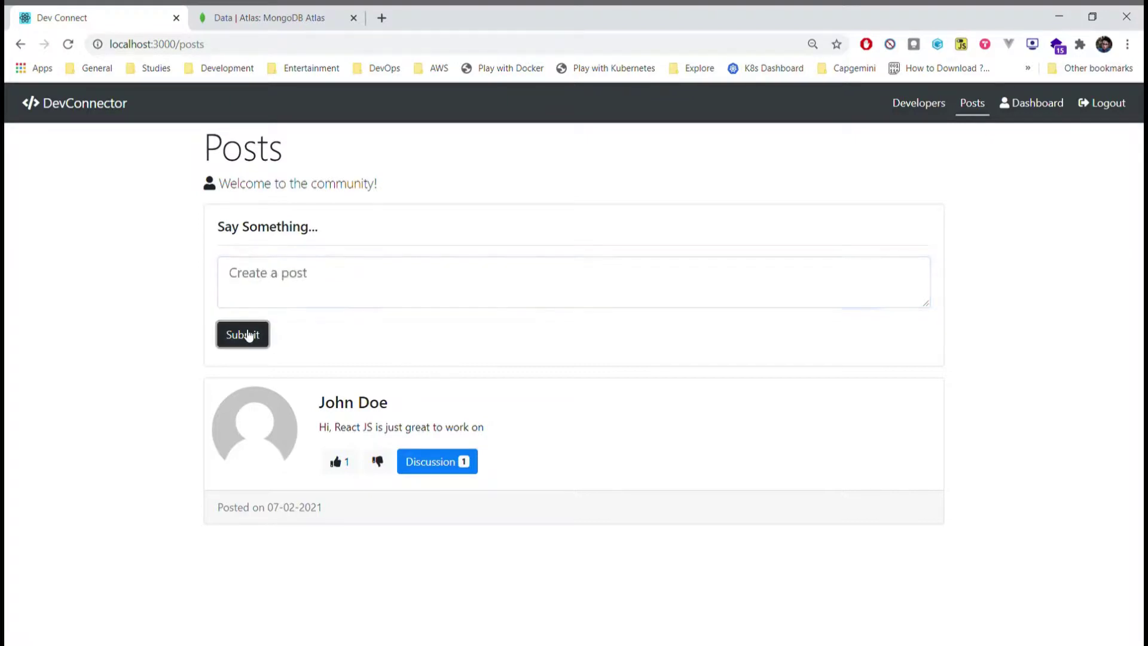
Like the new dummy post and the React JS post.
scroll(417, 310, down, 1)
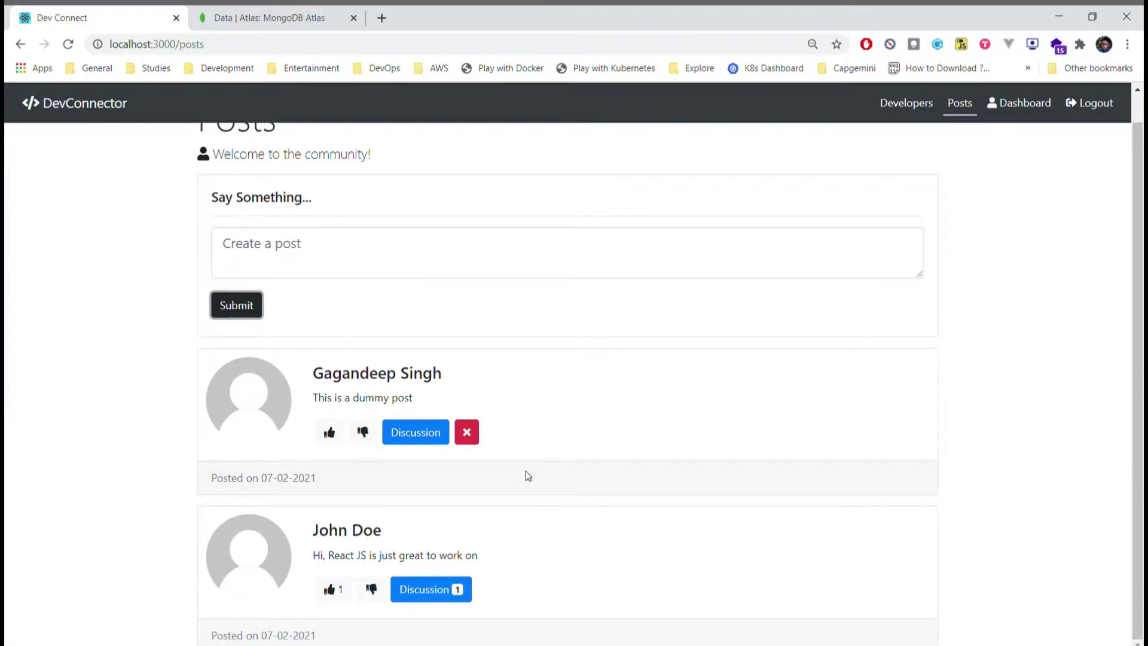
click(337, 440)
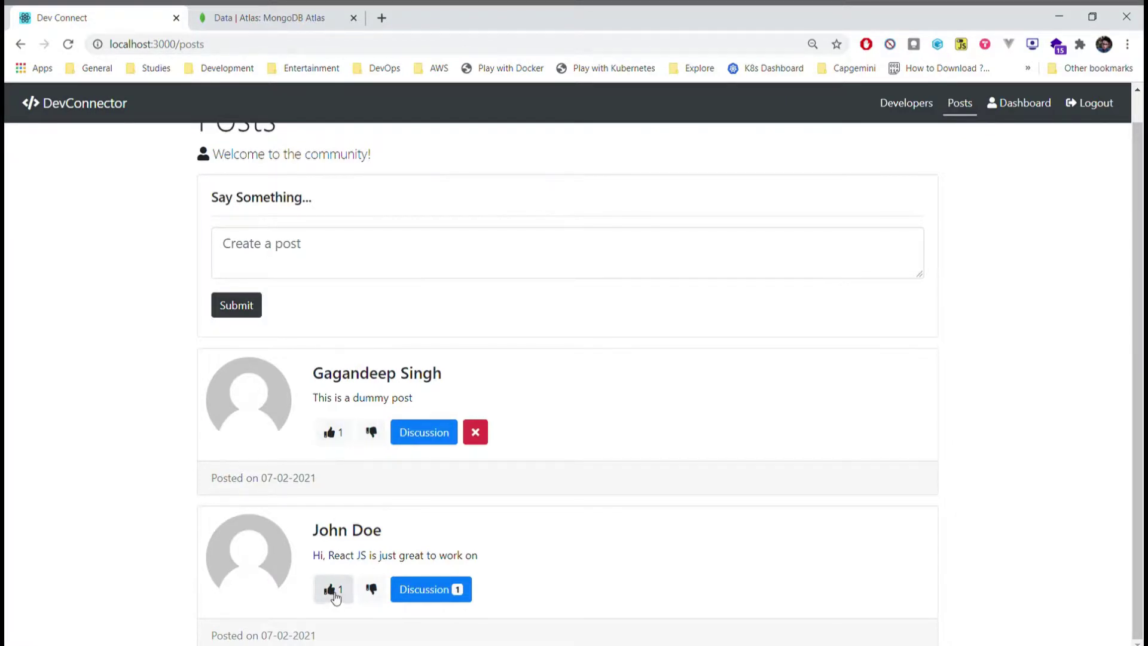
click(334, 593)
Reply 'This is a dummy comment' on the React JS post after 'True' is rejected as too short.
click(449, 596)
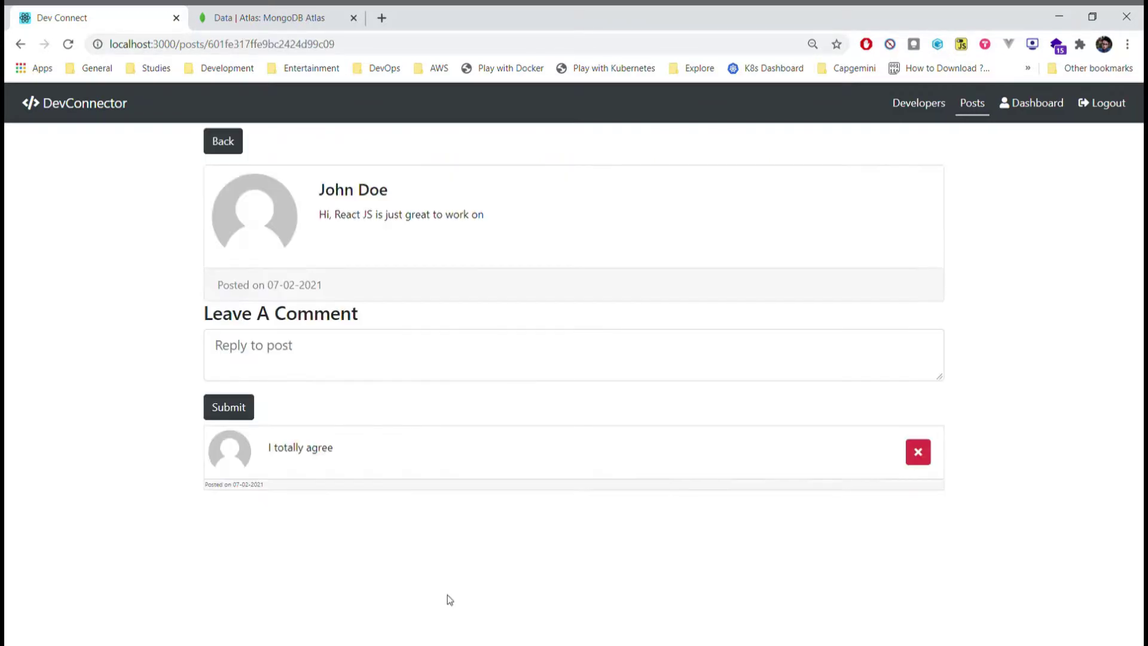
click(371, 346)
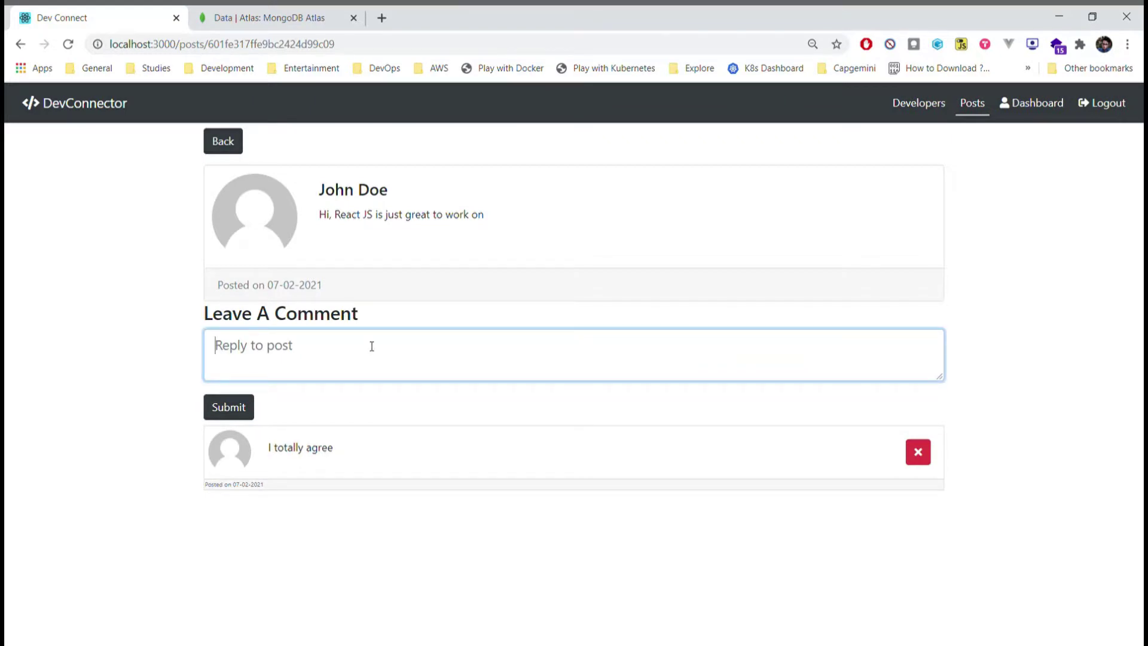
text(True)
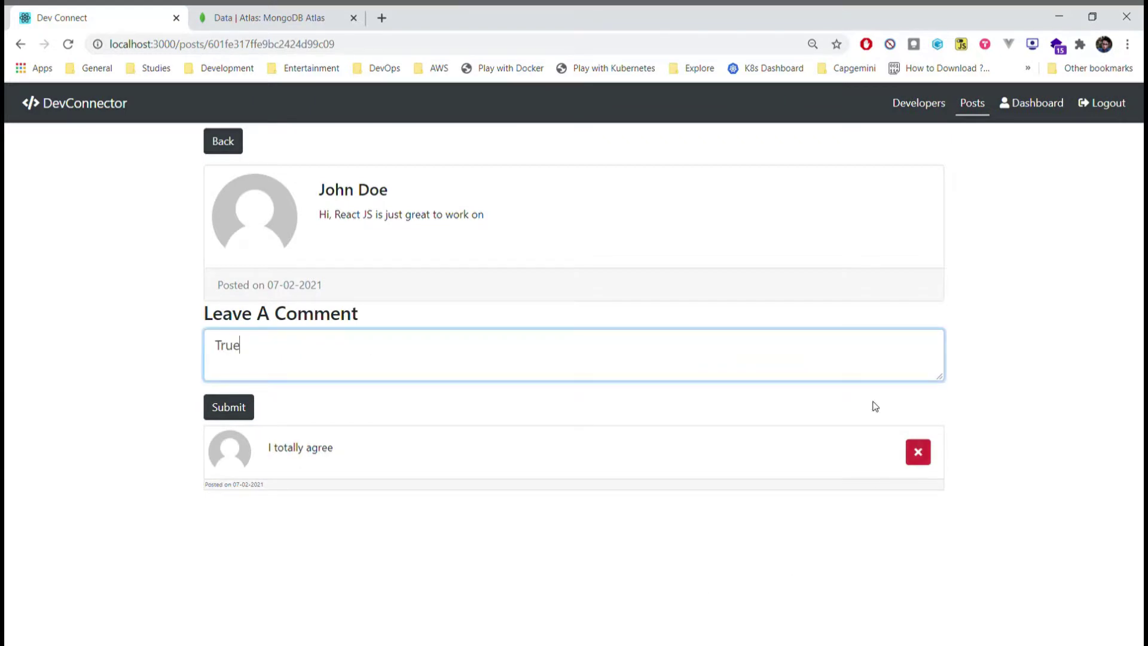
click(230, 406)
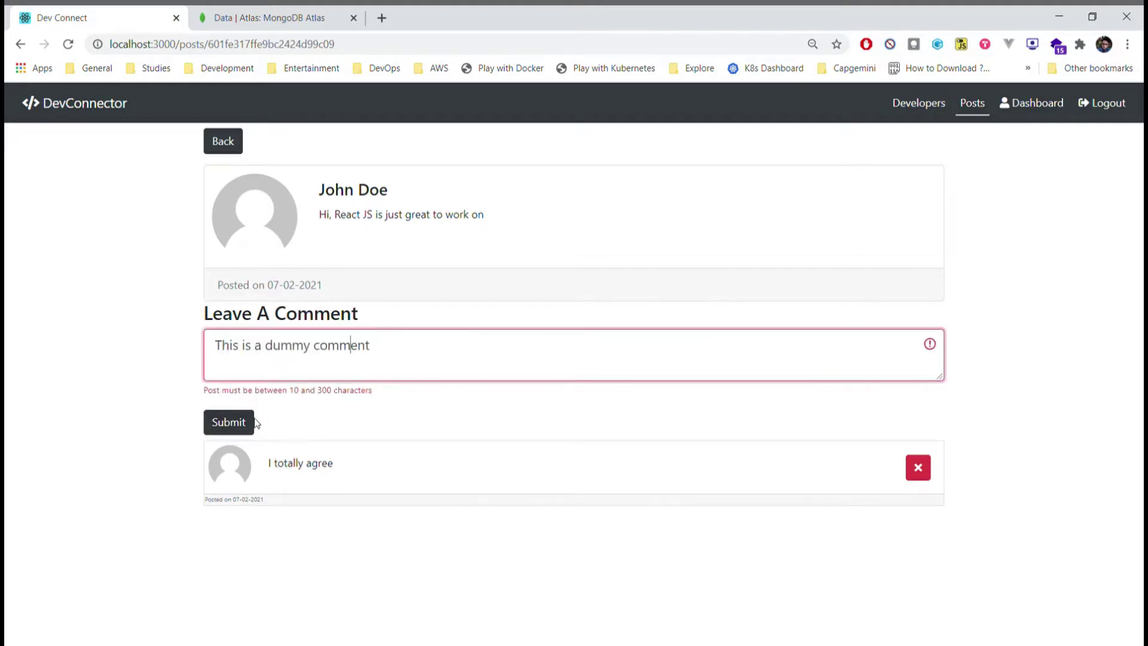
click(237, 423)
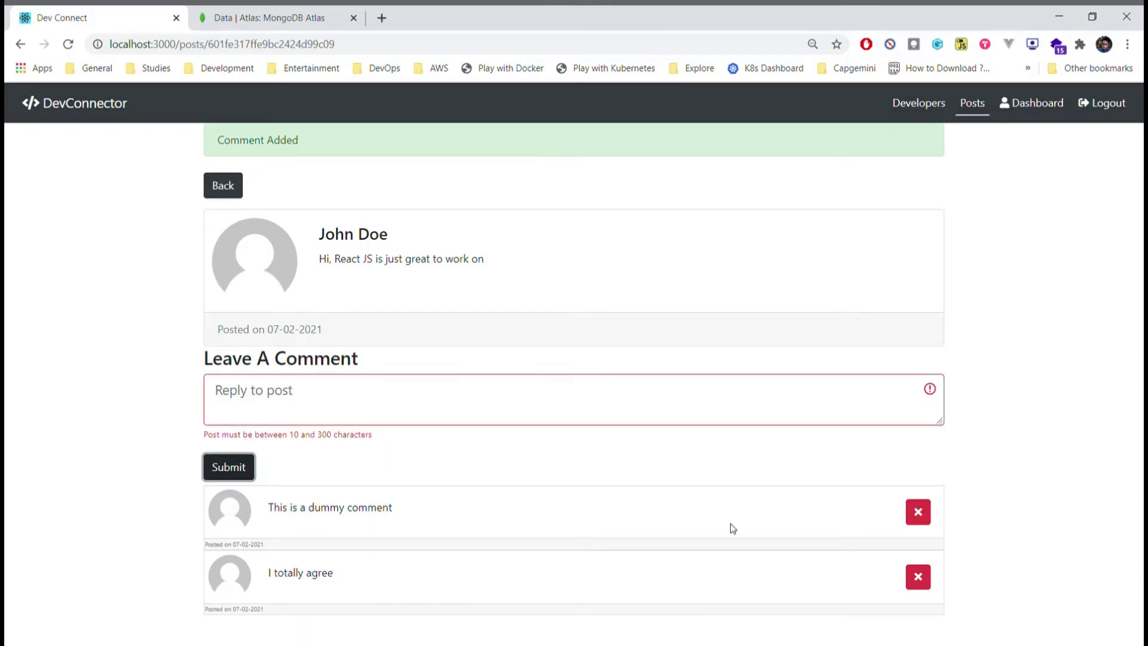
Delete the Abcde experience and ReactJS Bootcamp education, then delete the account and confirm.
click(919, 532)
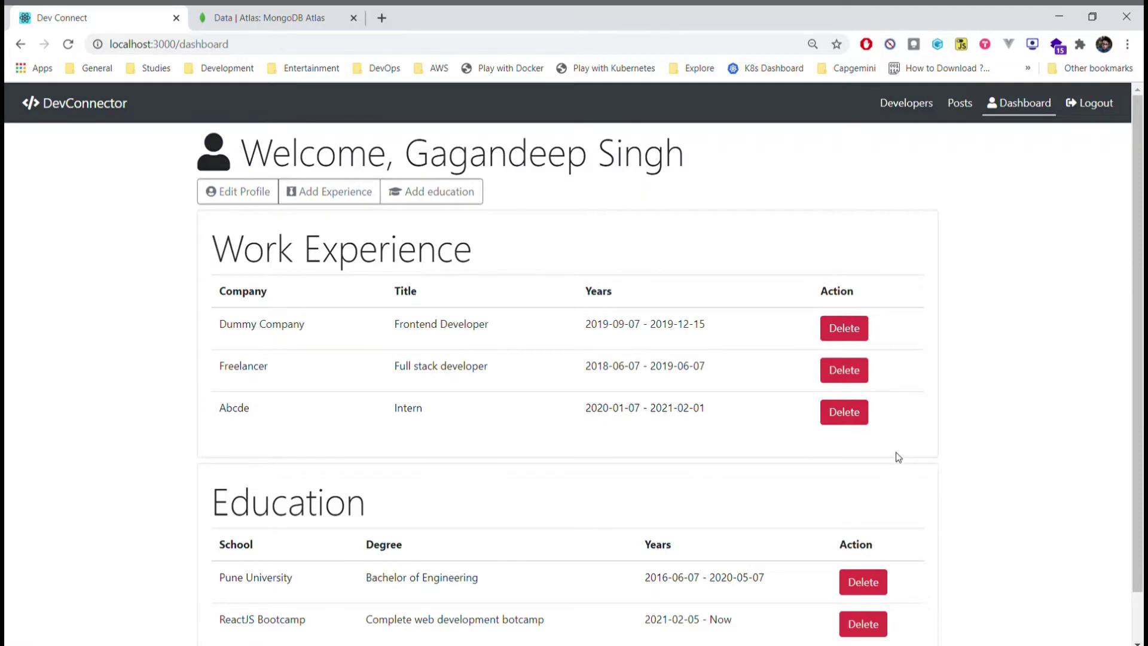
click(857, 423)
scroll(872, 567, down, 1)
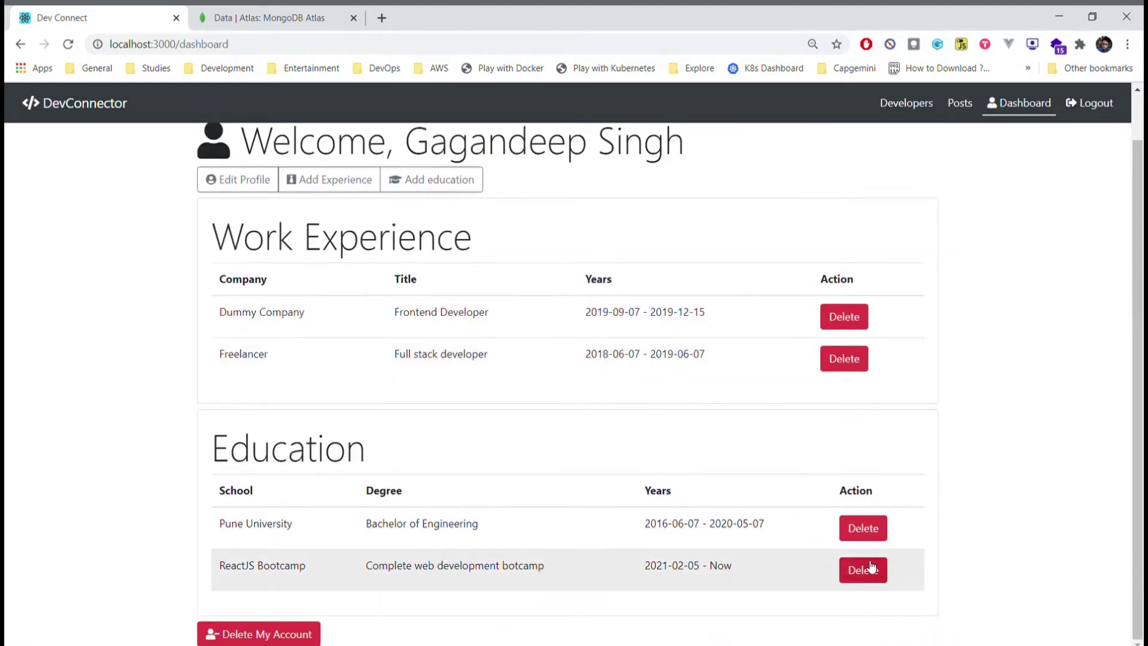
click(872, 567)
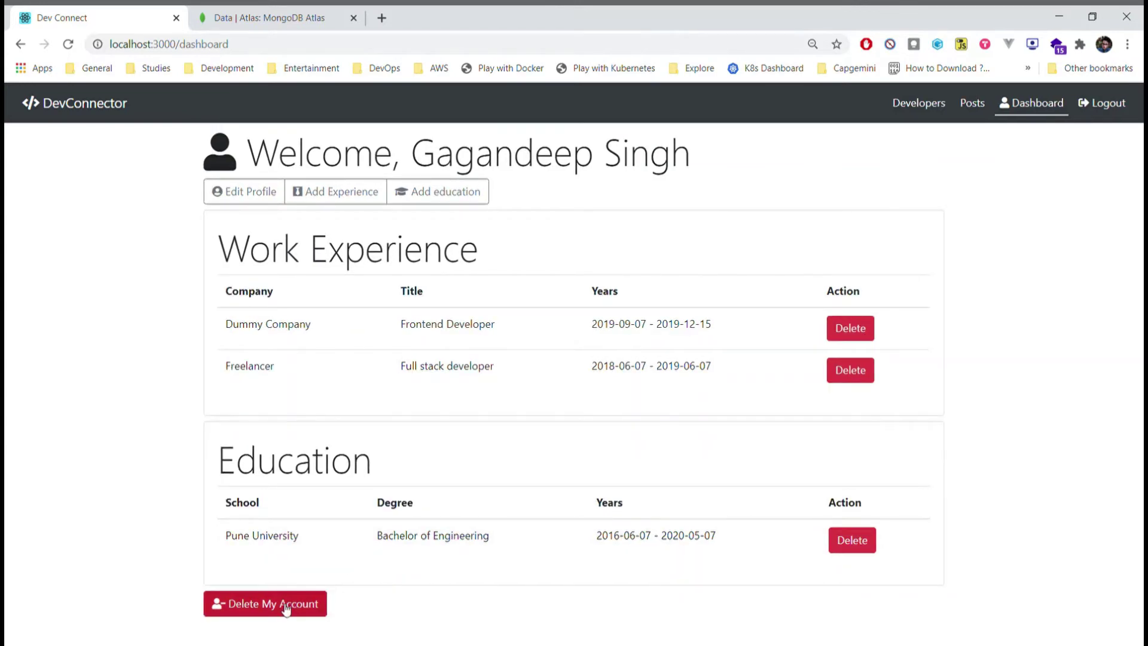
click(285, 606)
click(645, 132)
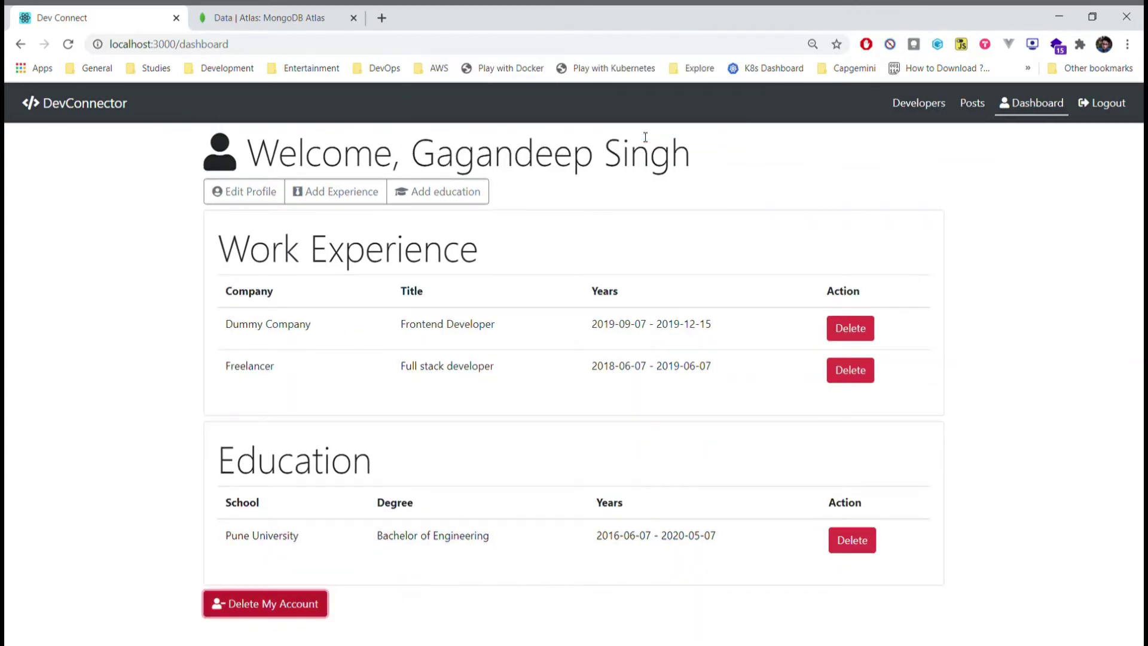